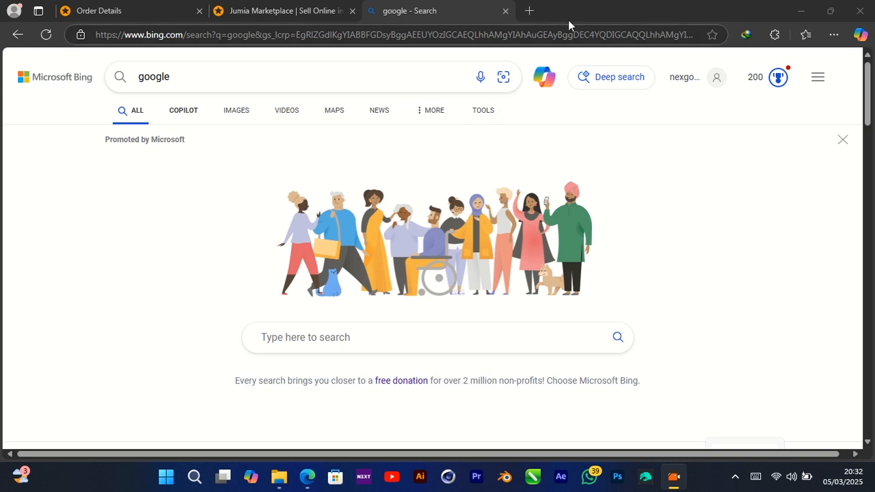
Search the web for "blender" and go to the official blender.org download page
left_click(400, 34)
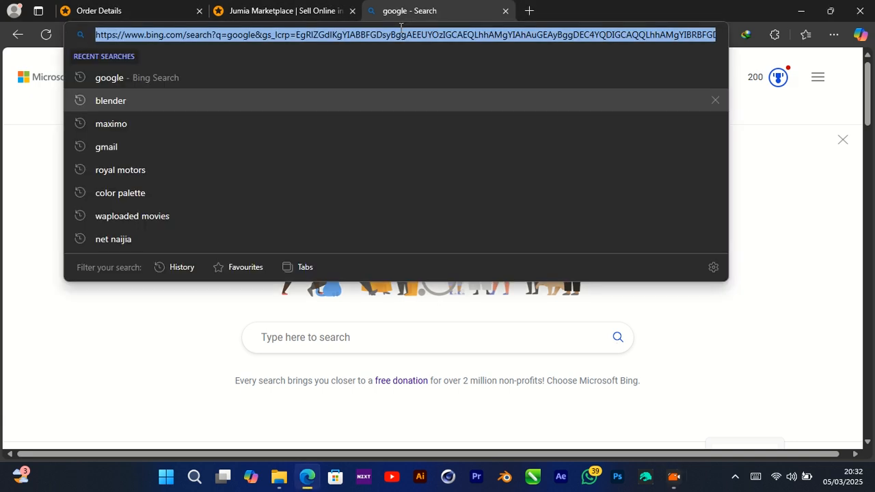
type("blender")
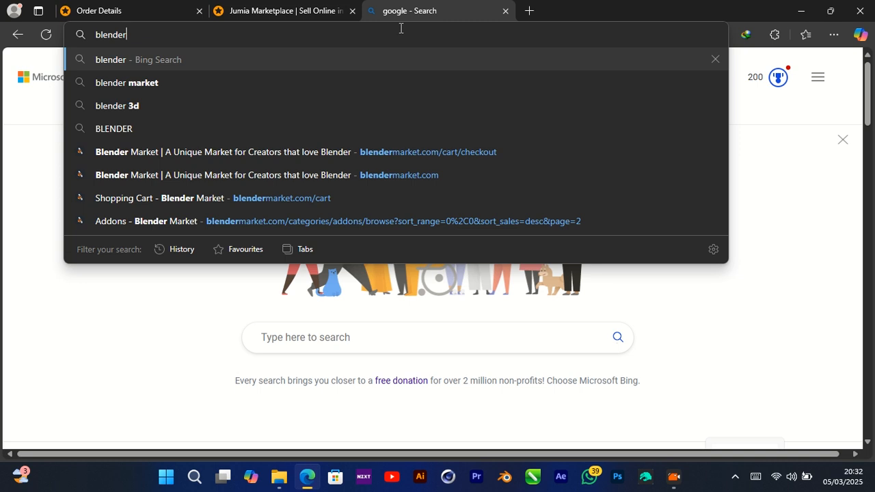
key("Return")
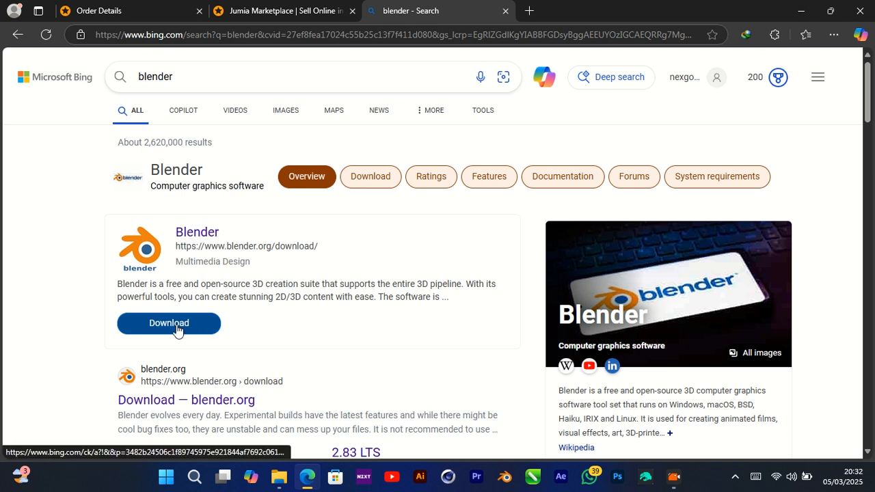
left_click(176, 326)
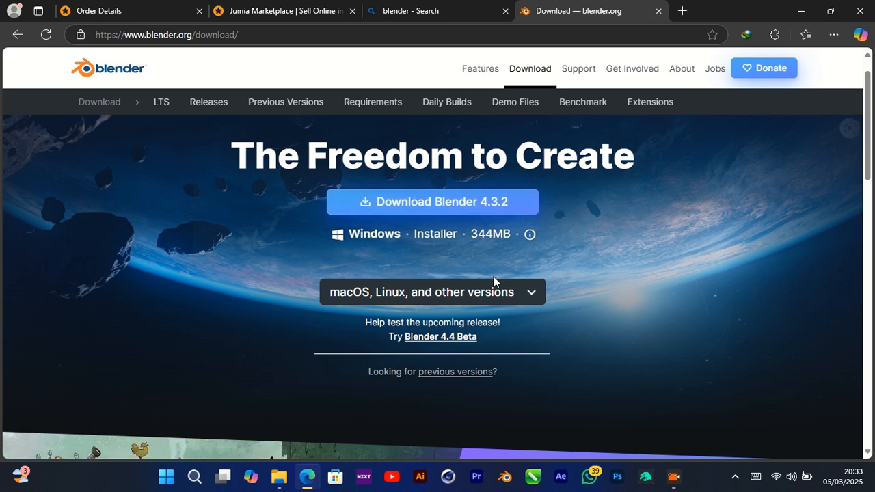
Request the Windows Installer download of Blender 4.3.2 from the list of platform versions, and close the download page
left_click(531, 294)
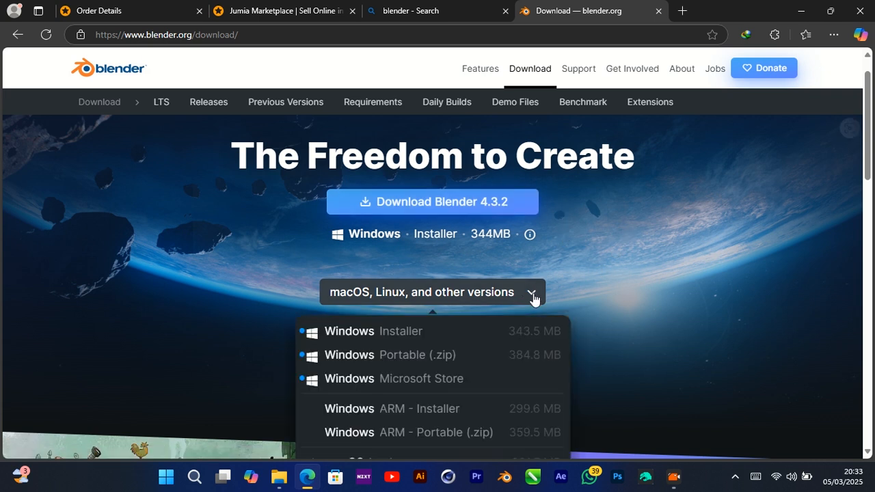
scroll(533, 295, "down", 2)
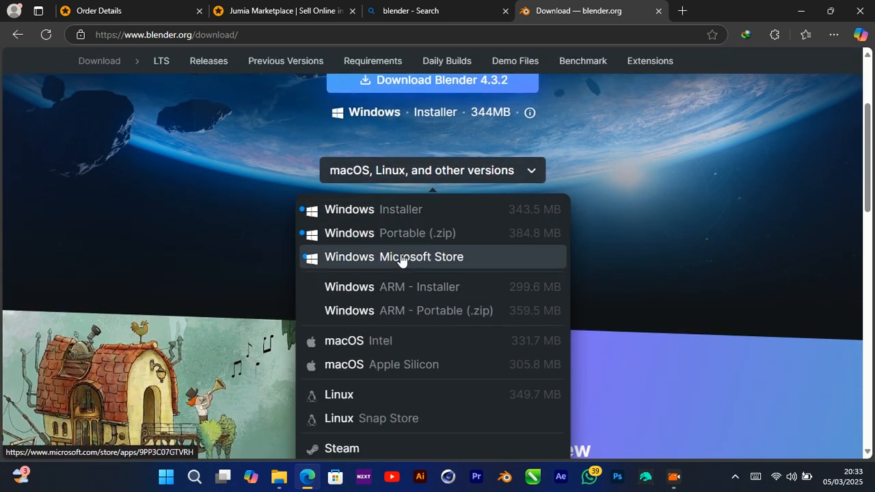
scroll(401, 313, "down", 1)
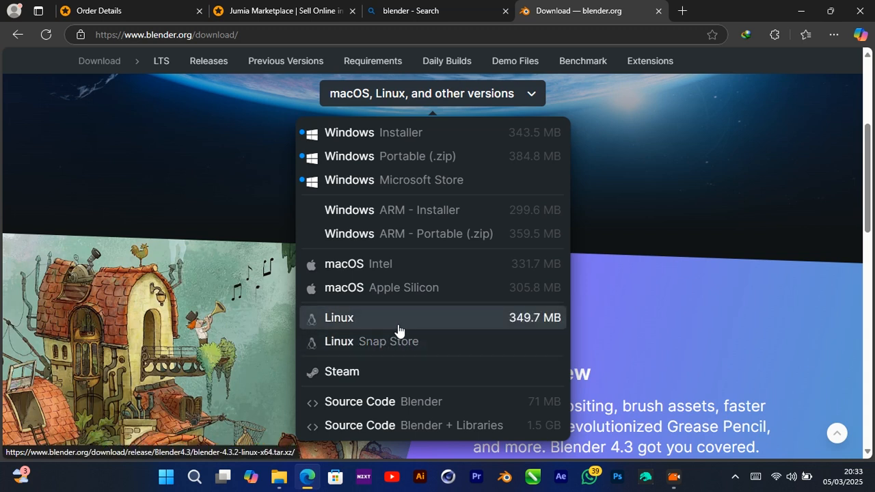
left_click(403, 139)
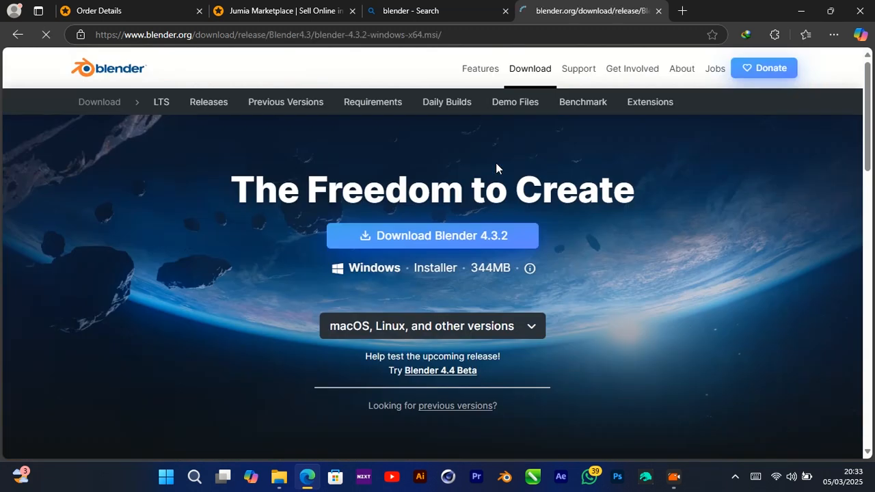
scroll(492, 207, "down", 5)
scroll(491, 207, "up", 5)
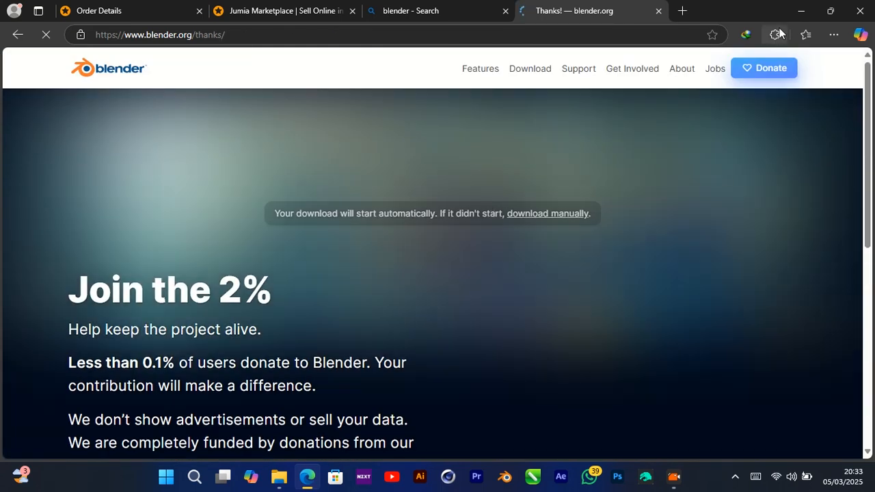
left_click(658, 11)
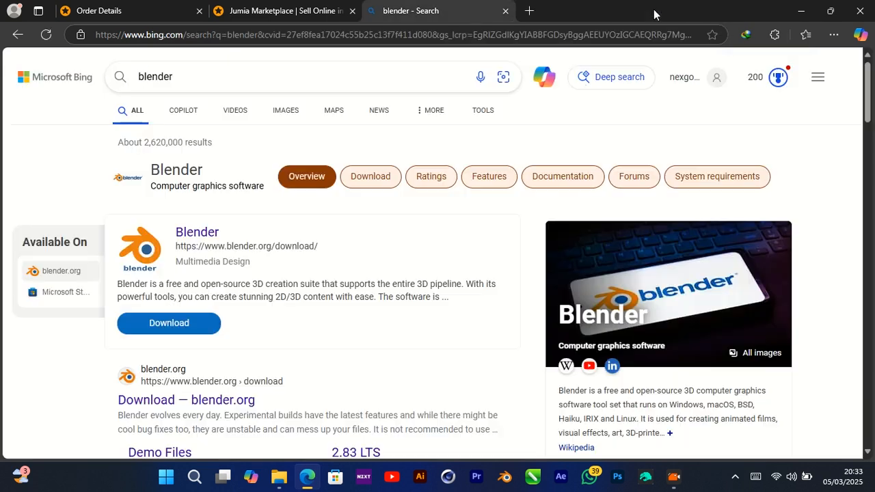
Switch to File Explorer, start the blender-4.1.1 Windows installer from the soft folder, and cancel its setup wizard at the change, repair or remove options
left_click(803, 13)
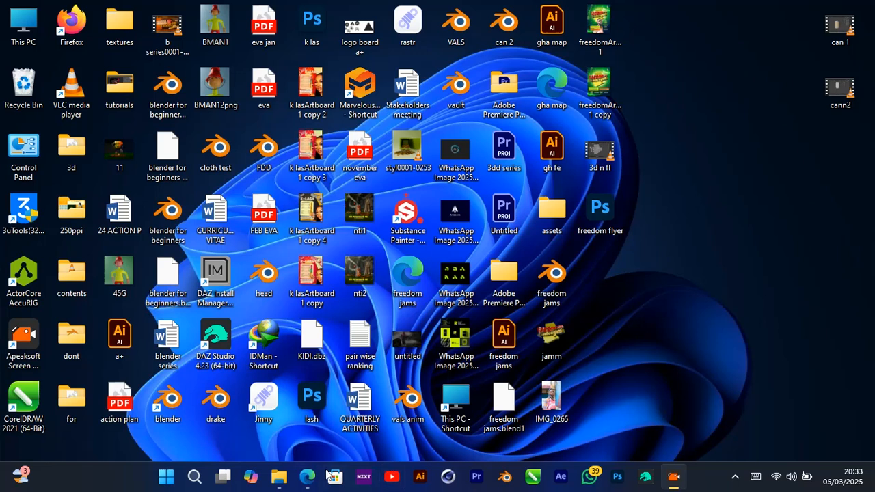
left_click(280, 478)
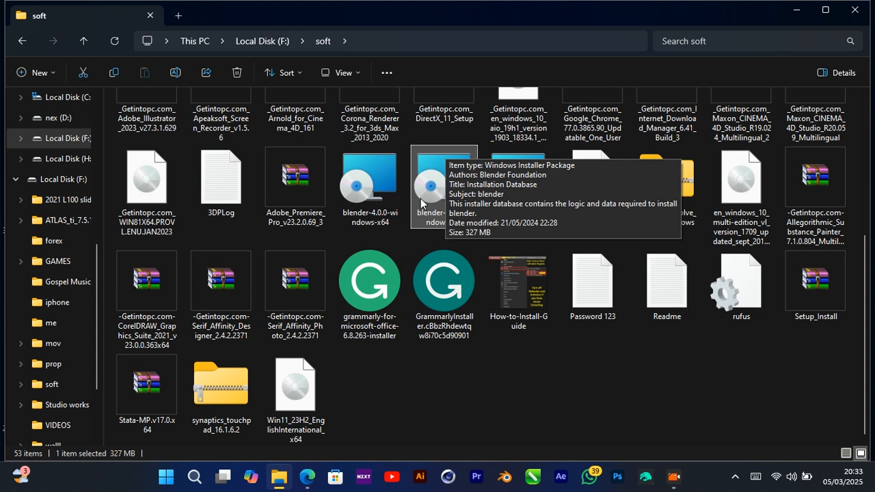
double_click(428, 175)
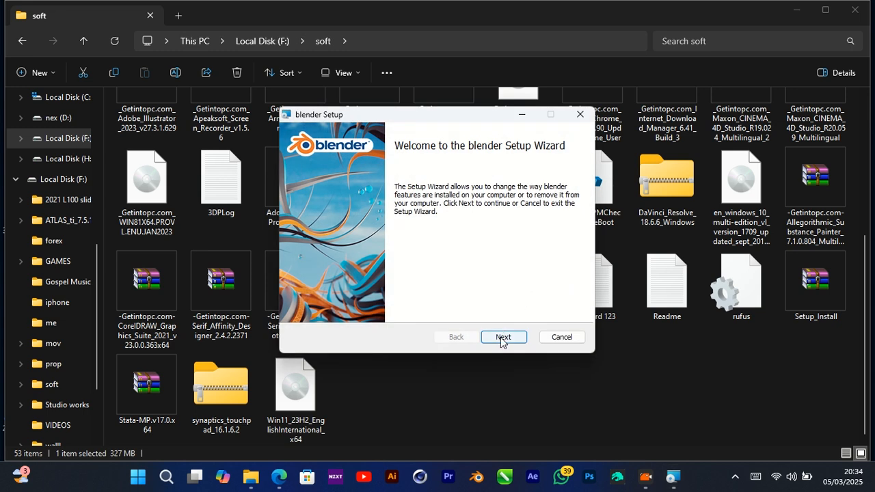
left_click(502, 338)
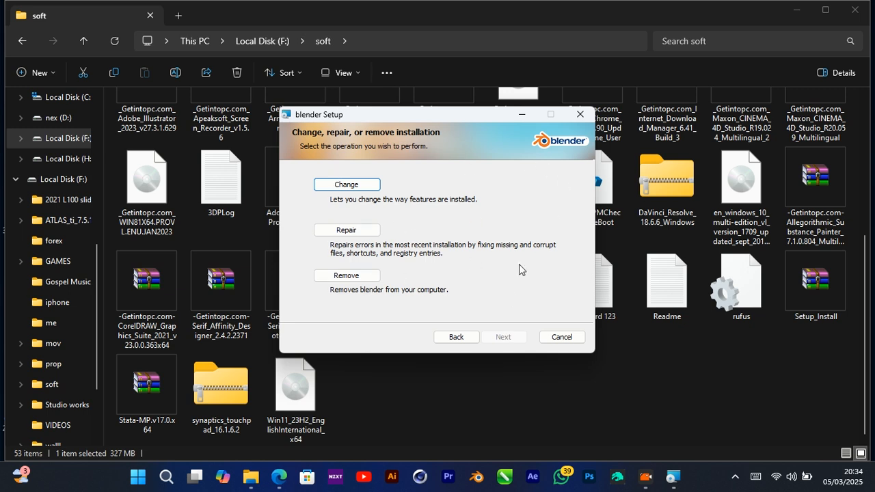
left_click(580, 115)
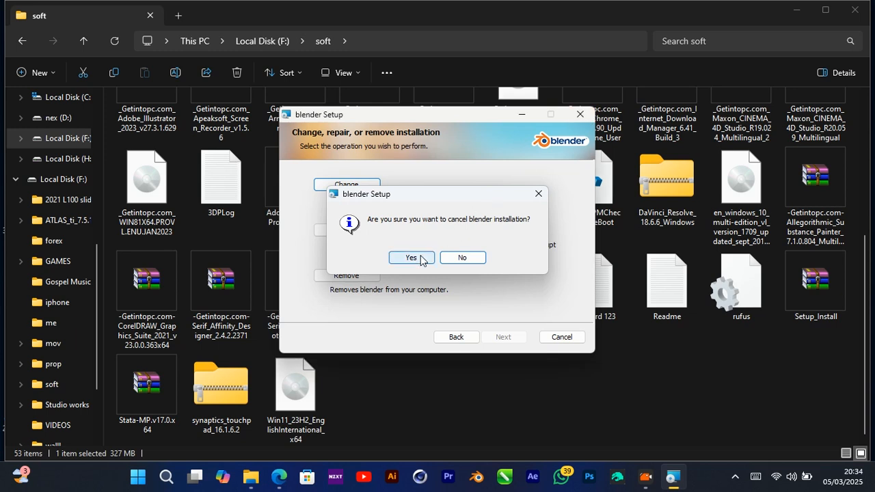
left_click(411, 257)
left_click(497, 338)
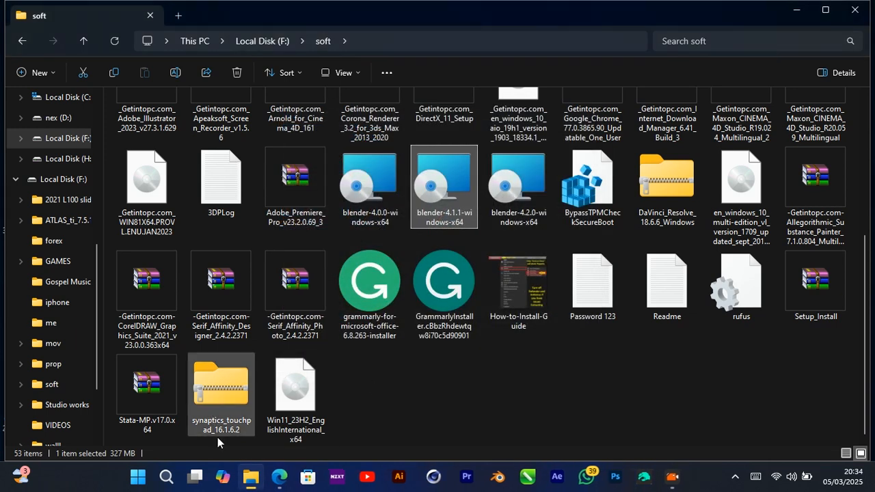
Launch Blender 4.1, decline the BlenderKit add-on update, and dismiss the splash screen to reach the default scene
left_click(164, 481)
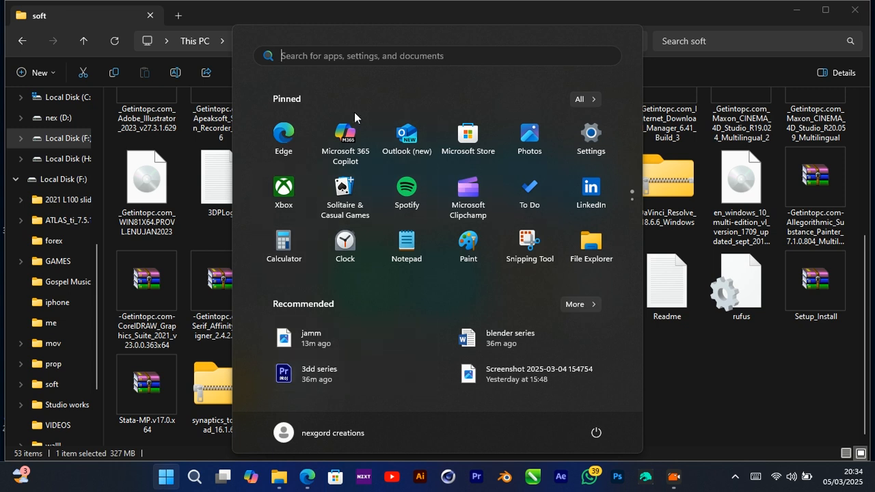
type("blender")
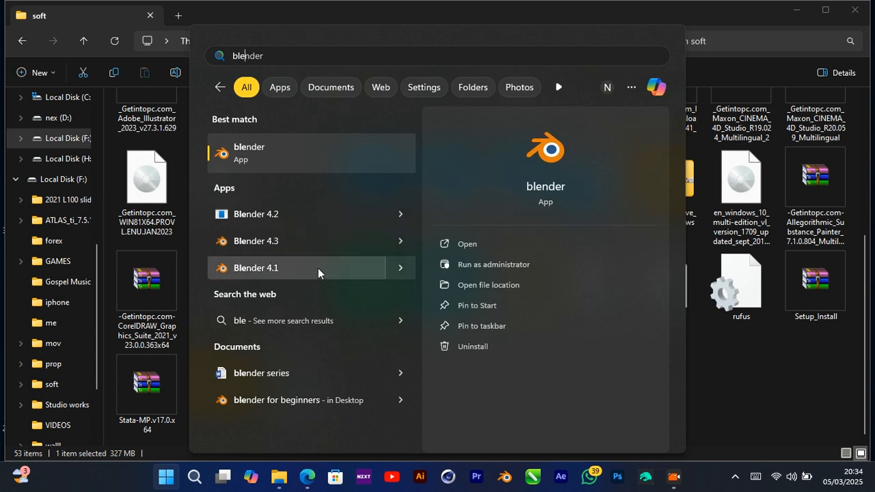
left_click(298, 270)
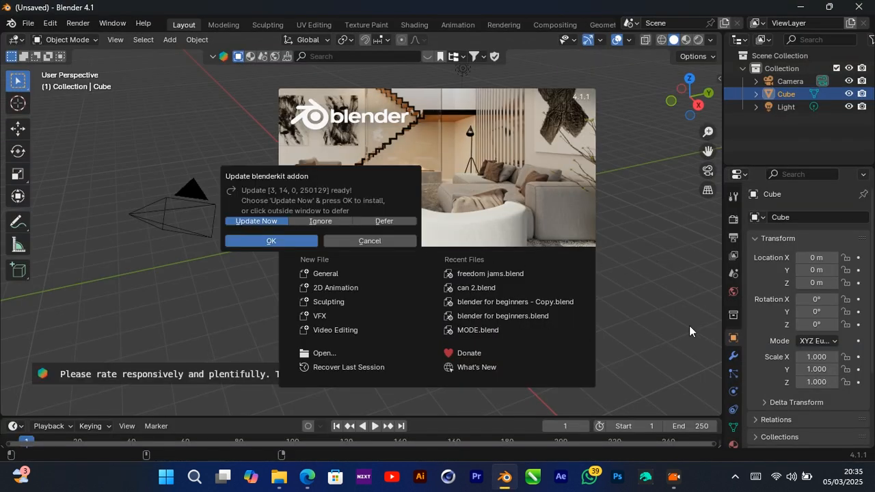
left_click(390, 240)
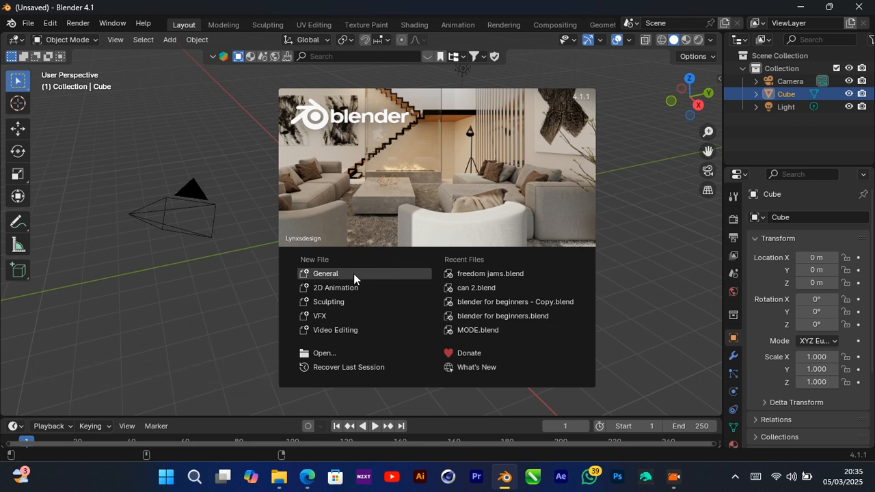
left_click(172, 292)
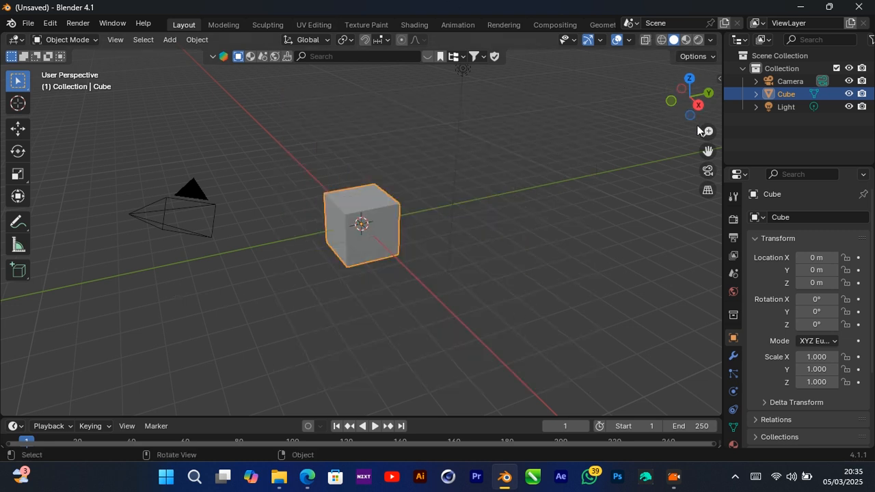
Box-select the default cube together with the light in the viewport
left_click_drag(708, 131, 697, 115)
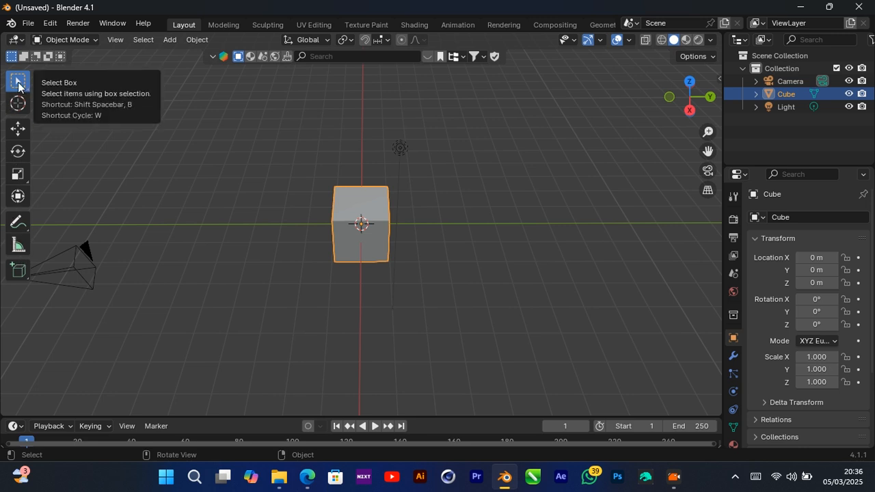
left_click_drag(276, 143, 481, 307)
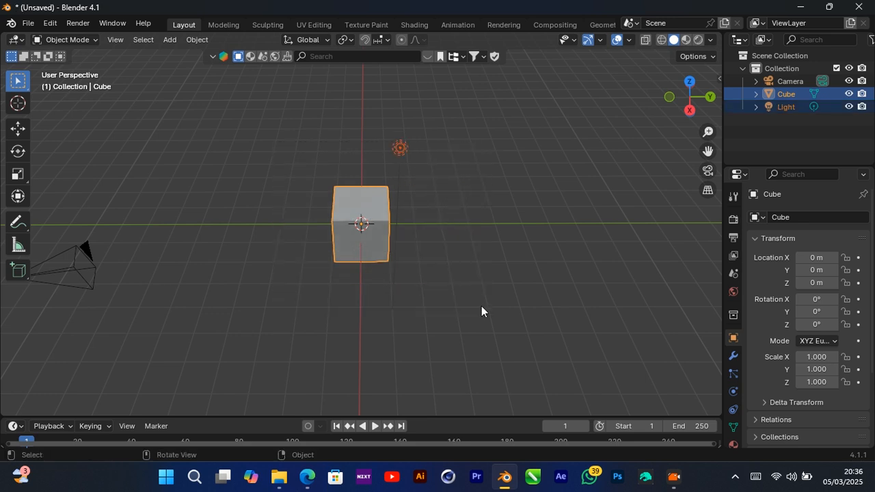
scroll(481, 307, "up", 4)
scroll(481, 307, "down", 2)
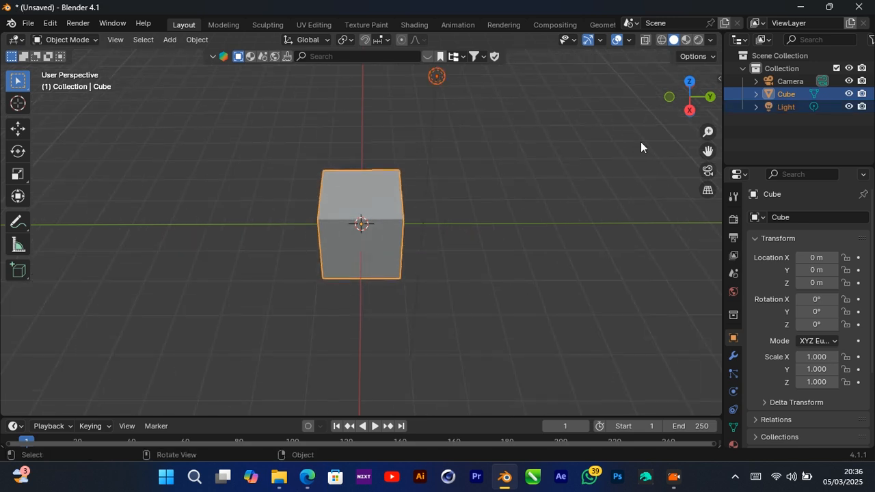
mouse_move(689, 96)
left_mouse_down()
mouse_move(686, 73)
mouse_move(687, 96)
left_mouse_up()
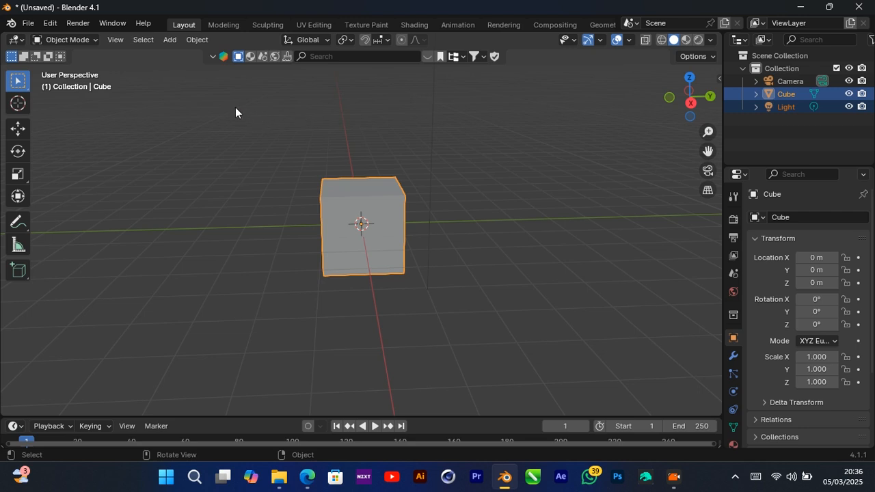
Clear the current selection and select only the default cube
left_click(490, 210)
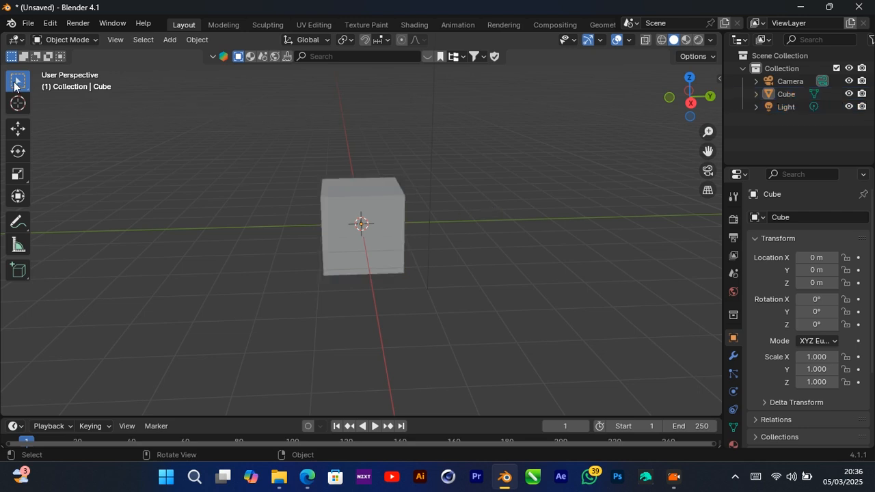
left_click(379, 225)
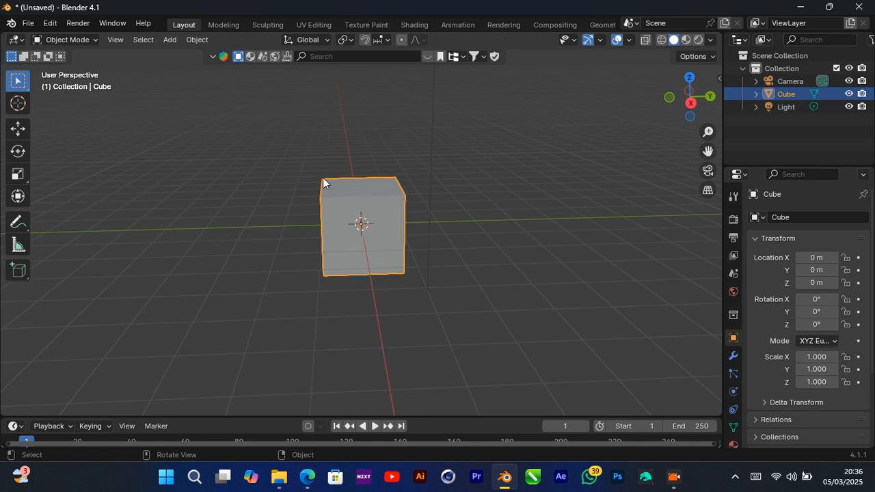
scroll(322, 177, "up", 5)
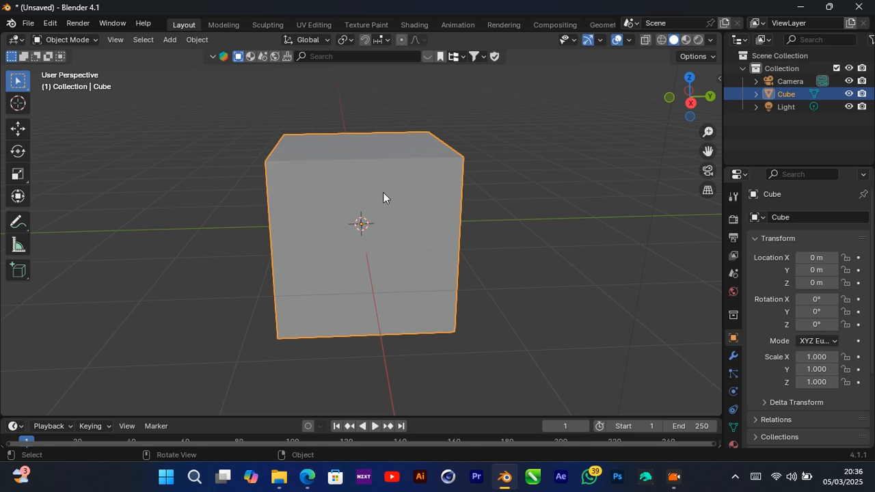
Place the 3D cursor beside the cube near the green Y axis, at about Y 3.26 m, using the Cursor tool
left_click(18, 103)
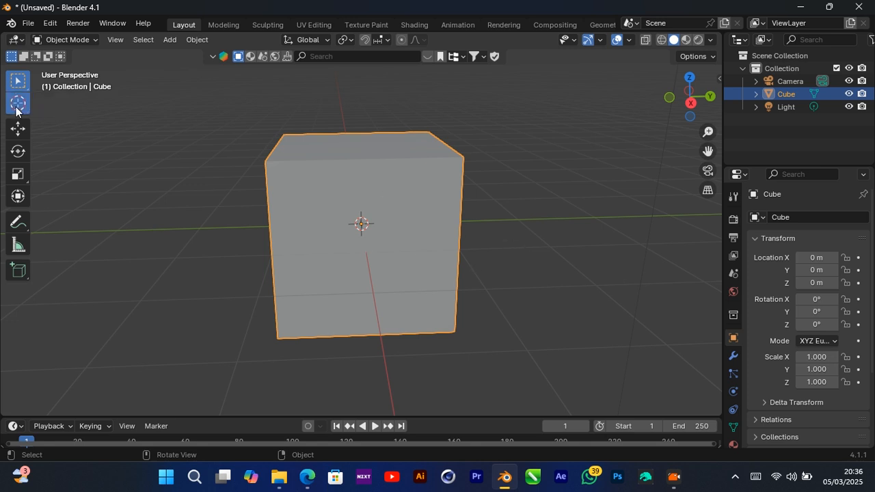
left_click(613, 217)
scroll(613, 220, "down", 4)
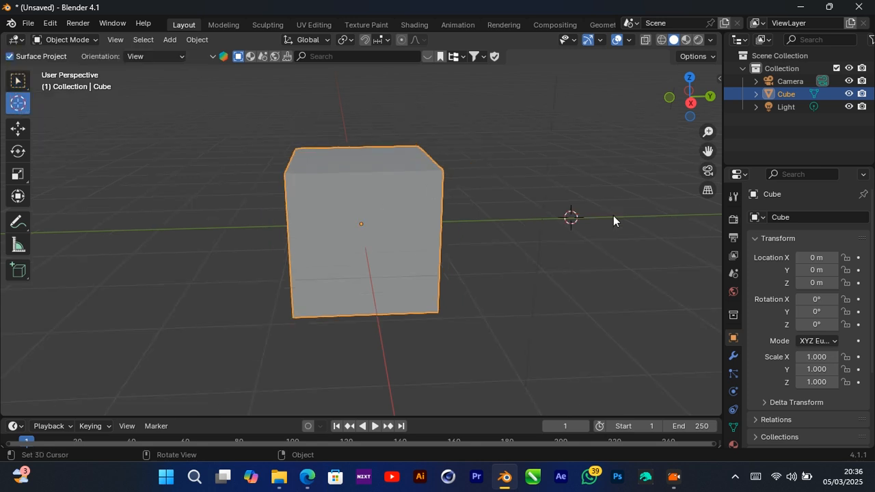
scroll(613, 220, "up", 3)
right_click(522, 193)
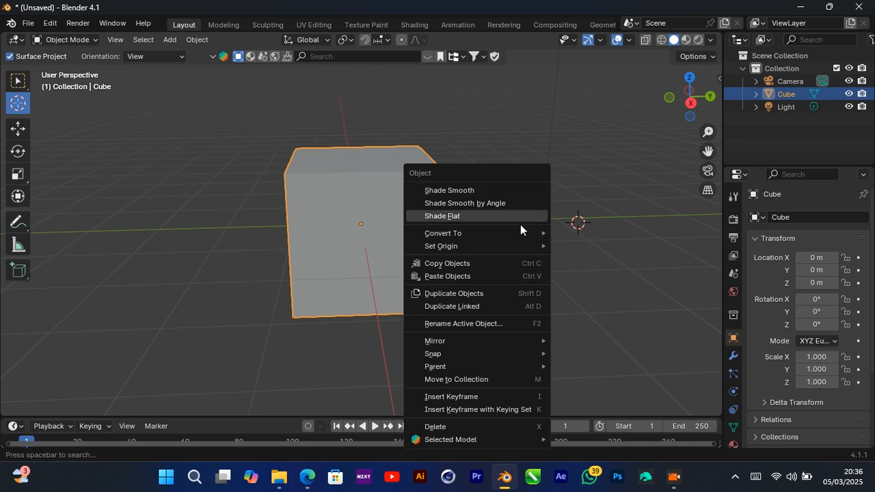
mouse_move(519, 233)
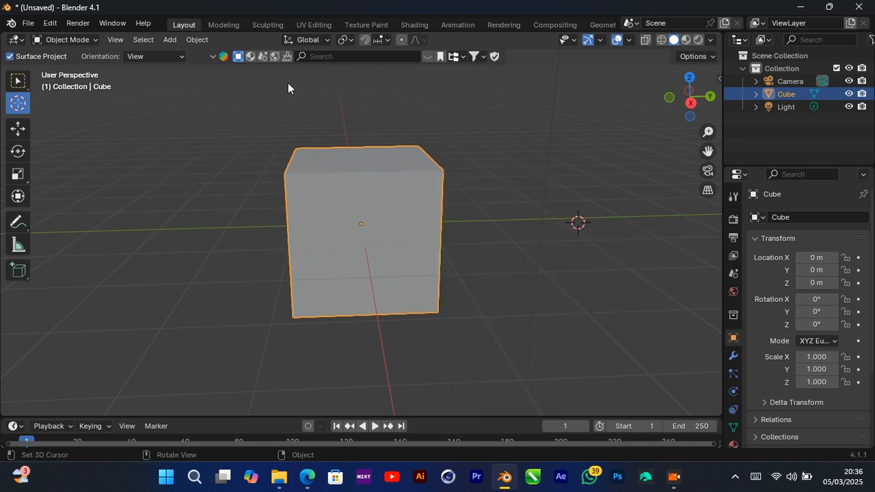
Add a UV Sphere mesh at the 3D cursor beside the cube
left_click(162, 40)
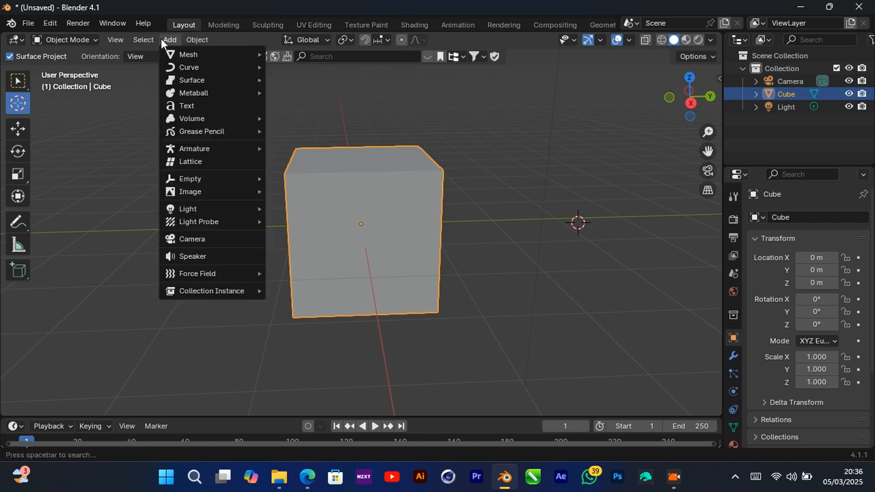
mouse_move(175, 52)
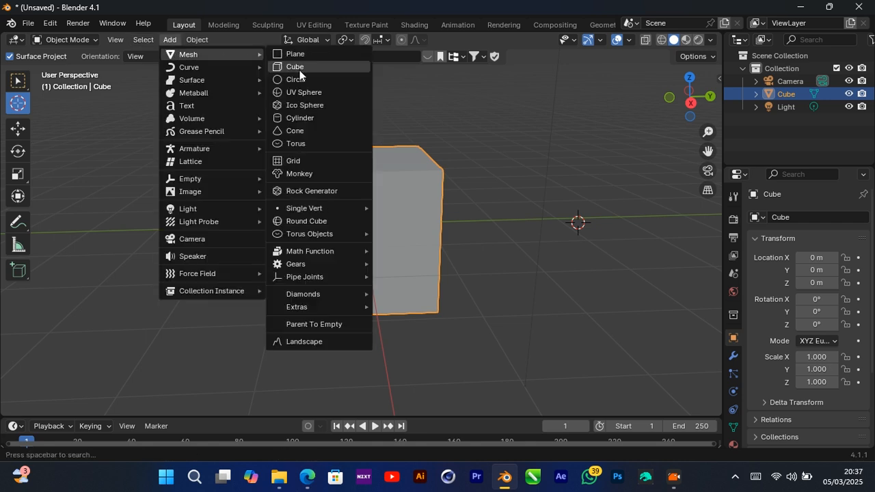
left_click(312, 91)
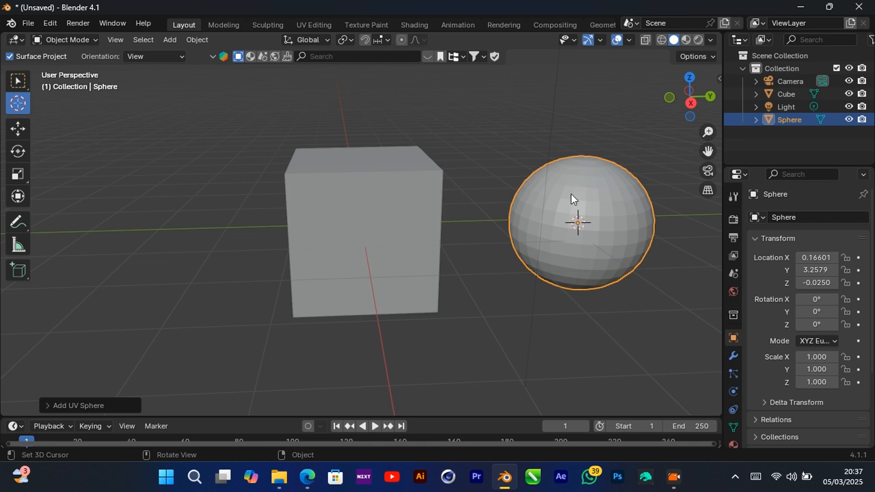
Move the cube along Z, Y and X with the Move tool to about X -0.53, Y -0.19, Z 0.43 m
left_click(18, 133)
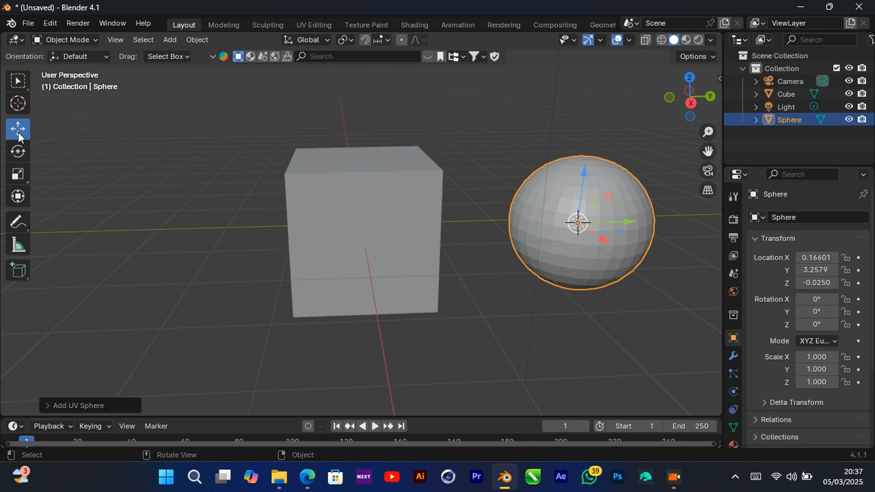
left_click(367, 189)
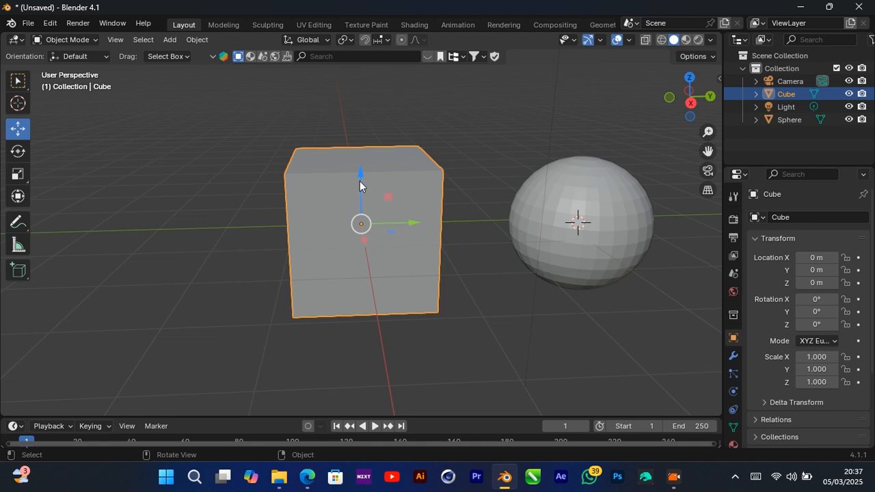
left_click_drag(359, 181, 357, 151)
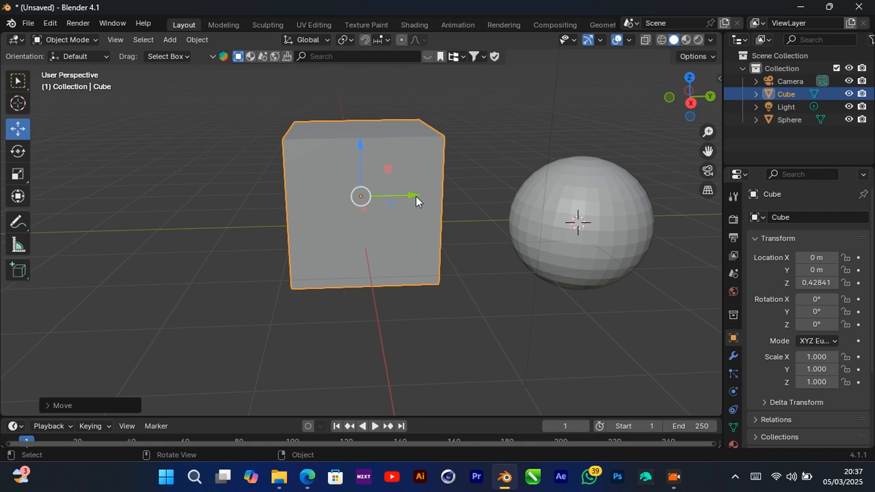
left_click_drag(416, 196, 401, 218)
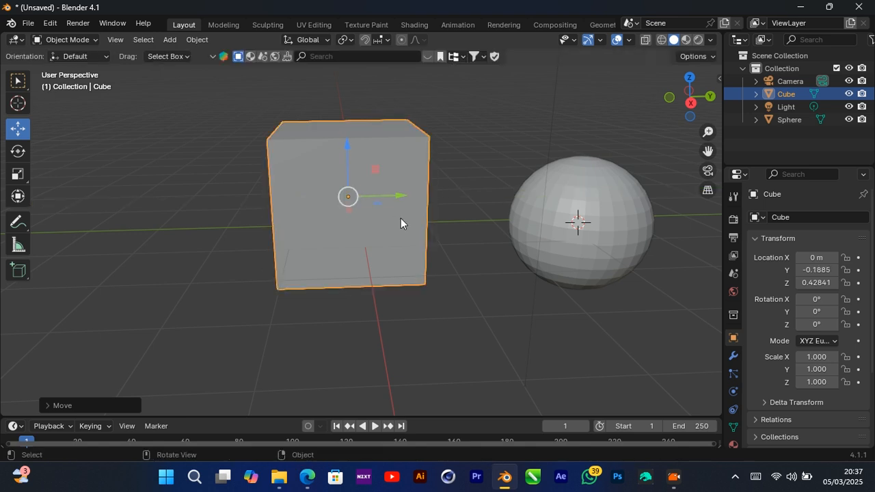
left_click_drag(675, 97, 674, 102)
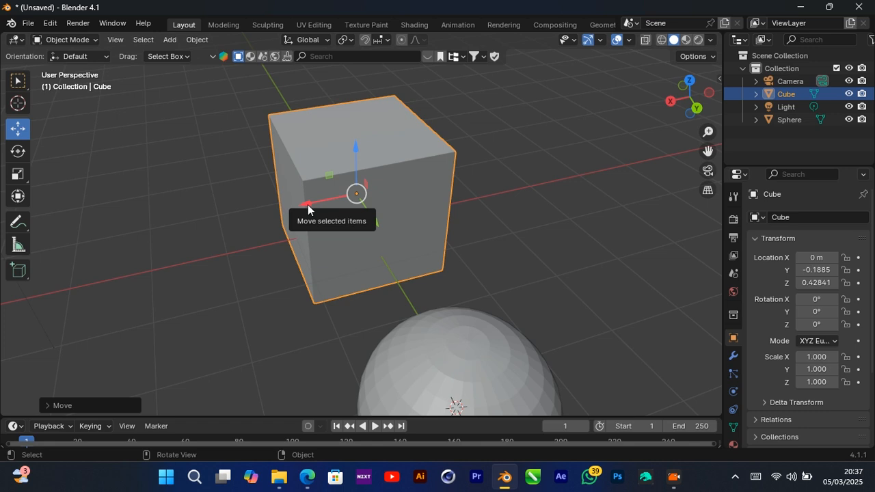
left_click_drag(308, 209, 345, 243)
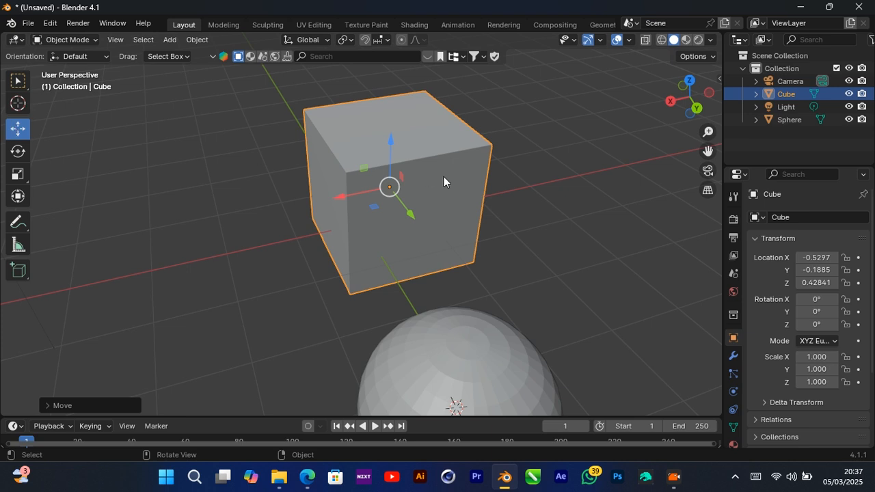
Select the sphere and move it to about X 0.02, Y 2.98, Z -0.26 m using its axis handles
left_click(454, 315)
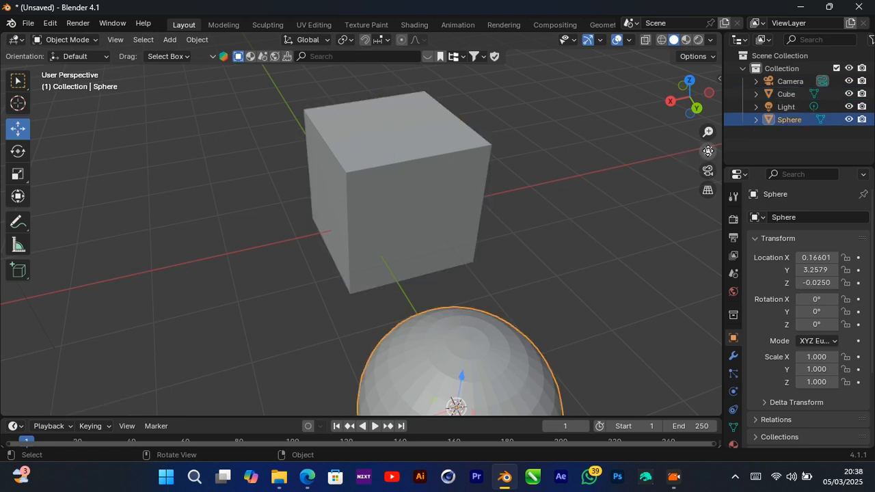
left_click_drag(708, 151, 682, 4)
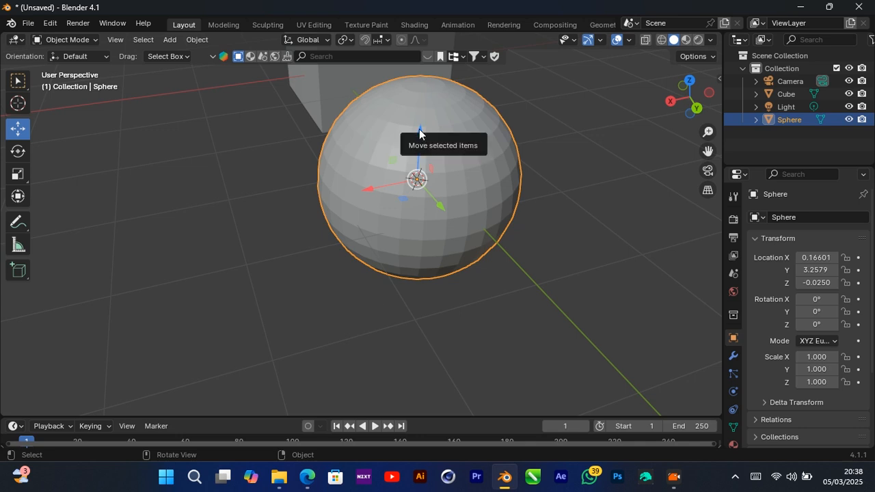
mouse_move(420, 133)
left_mouse_down()
mouse_move(417, 180)
mouse_move(430, 228)
mouse_move(416, 175)
mouse_move(427, 144)
left_mouse_up()
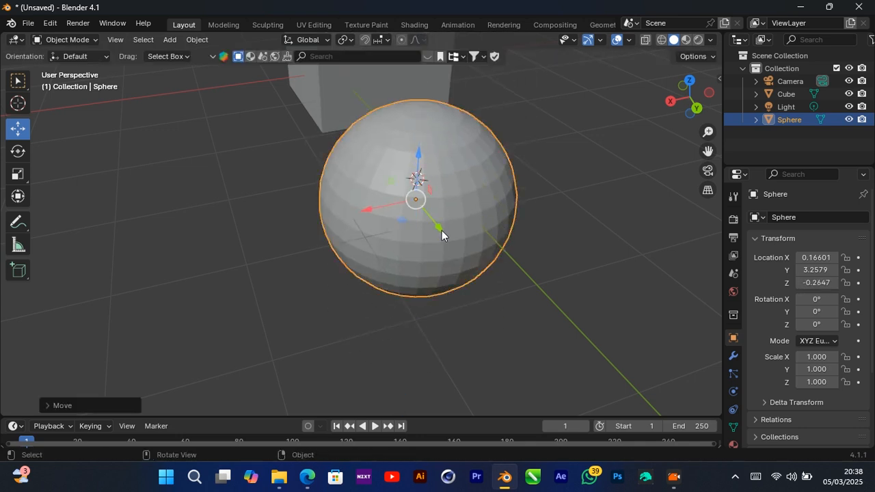
left_click_drag(441, 230, 380, 230)
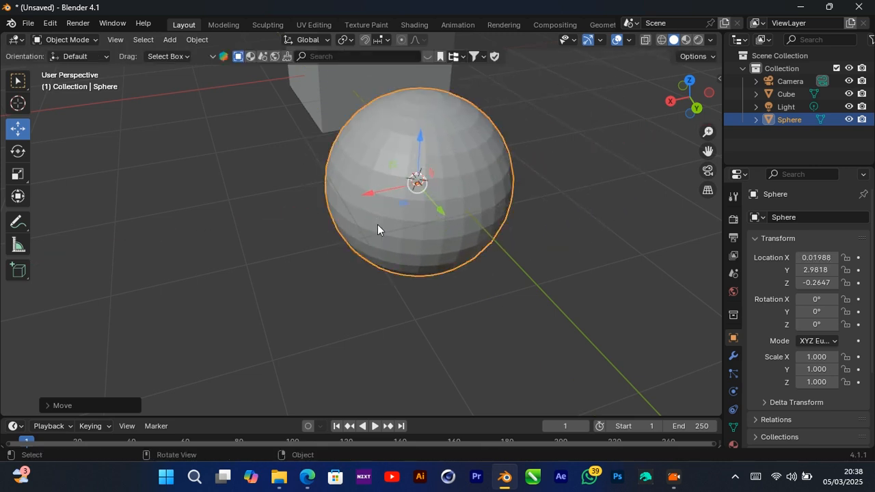
Rotate the sphere around its separate axes with the Rotate tool to about X 52°, Y 7.7°, Z 128°
left_click(17, 153)
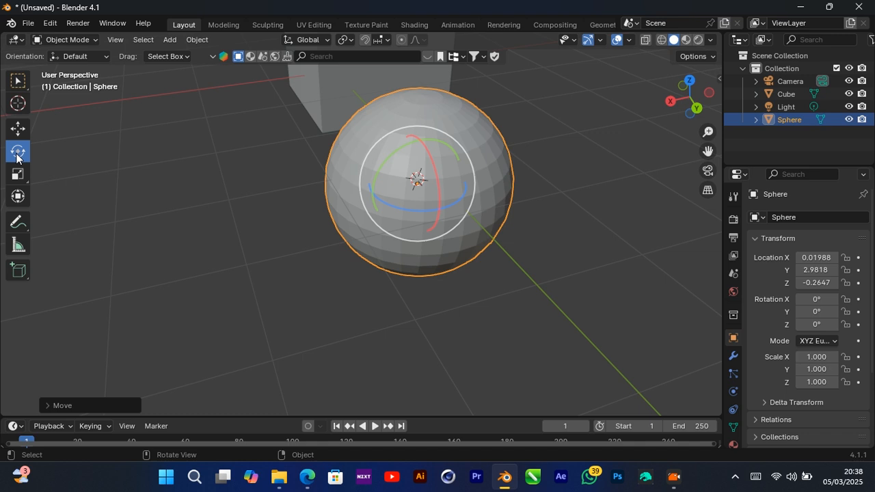
key("super+w")
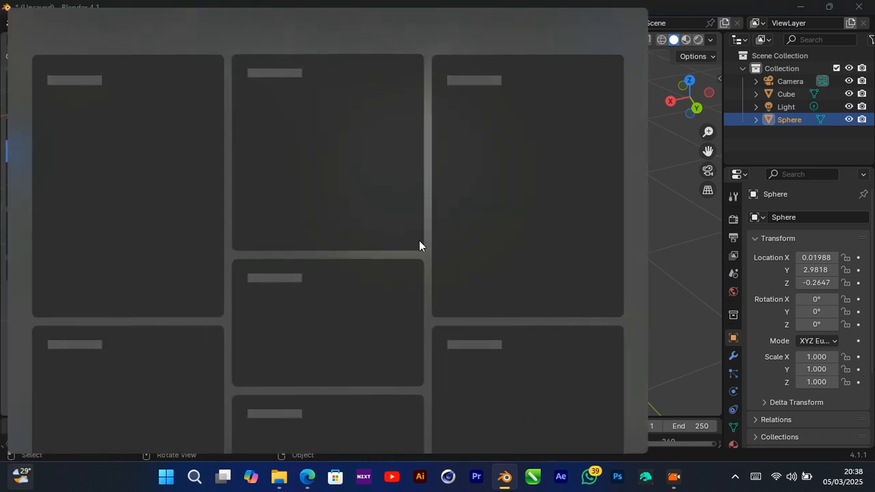
left_click(684, 262)
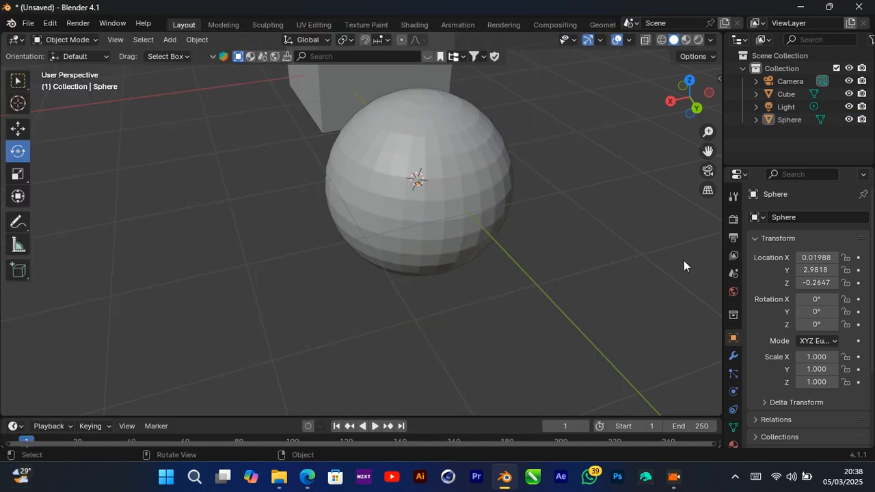
left_click(428, 208)
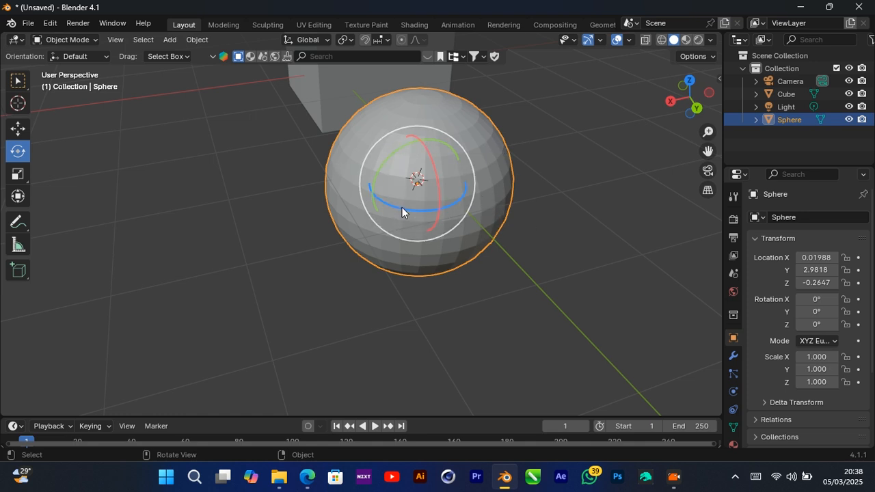
left_click_drag(402, 214, 504, 196)
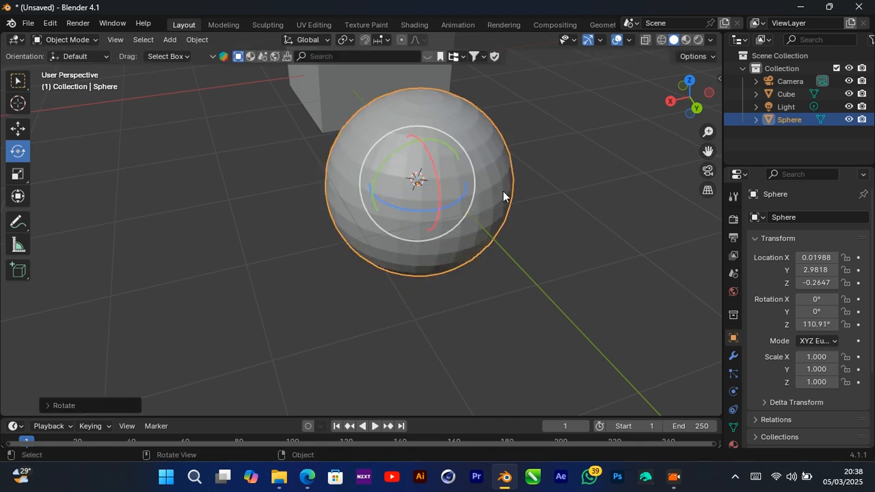
left_click_drag(433, 157, 438, 174)
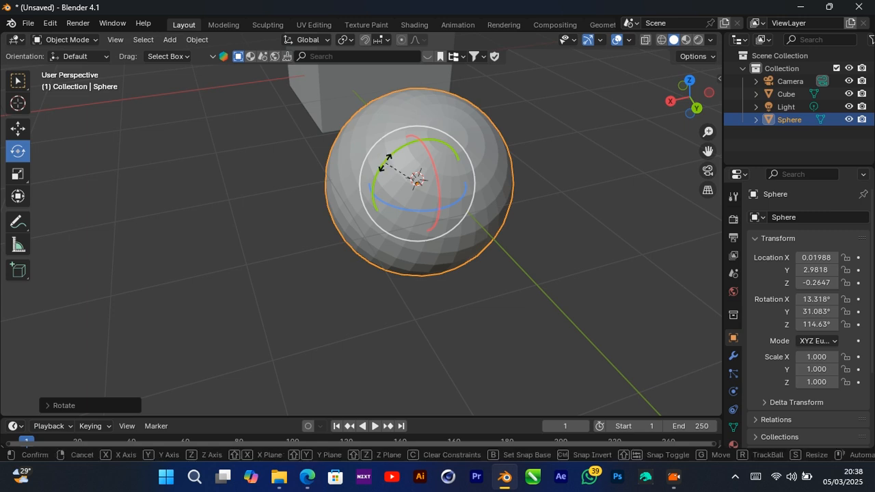
left_click_drag(386, 160, 419, 177)
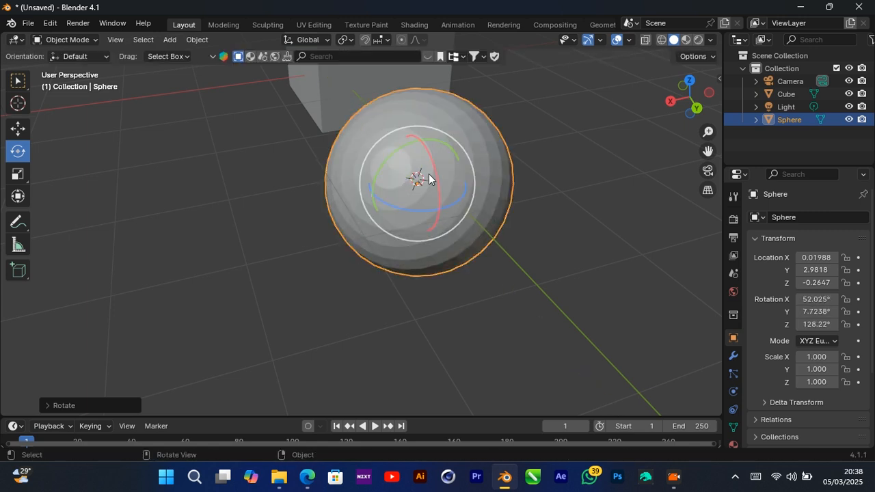
Try single-axis stretches of the sphere with the Scale tool, undo them, and scale it uniformly to about 0.494
left_click(21, 181)
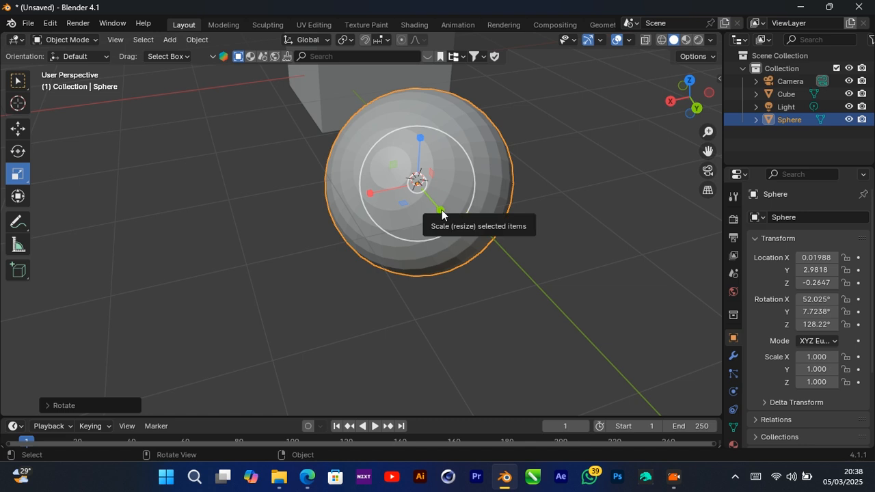
left_click_drag(441, 210, 379, 188)
key("ctrl+z")
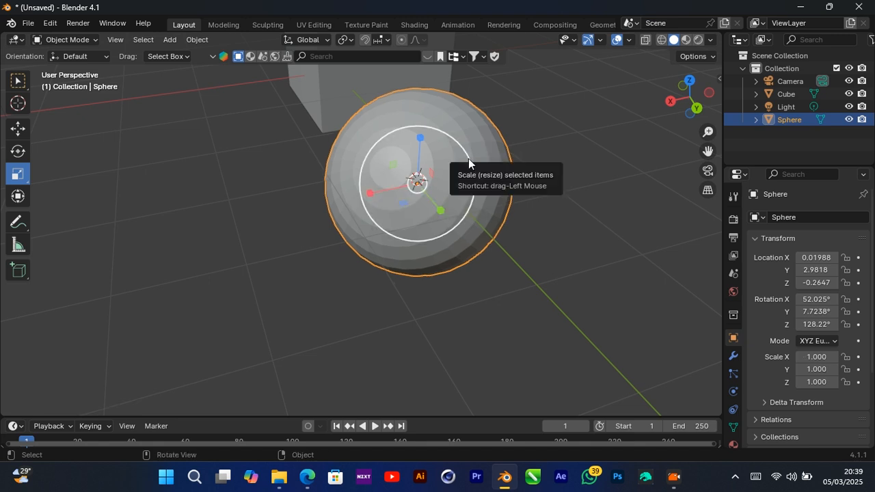
left_click_drag(468, 159, 438, 167)
left_click_drag(371, 191, 258, 222)
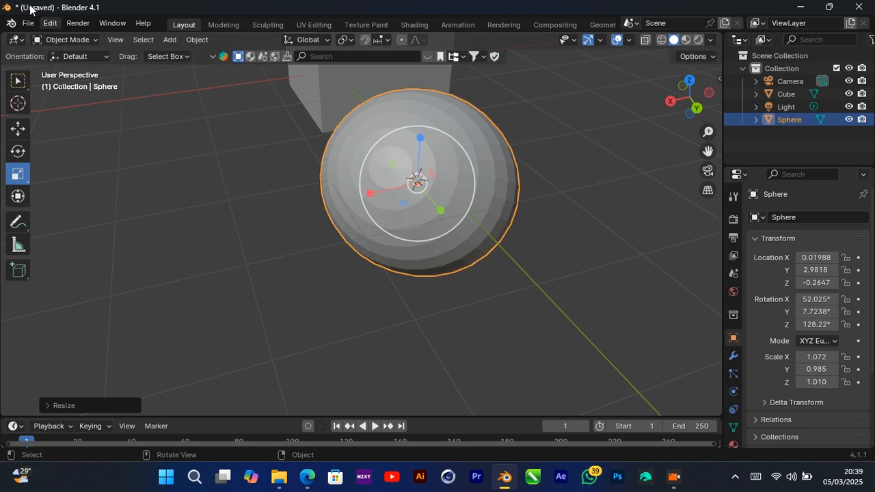
left_click(50, 23)
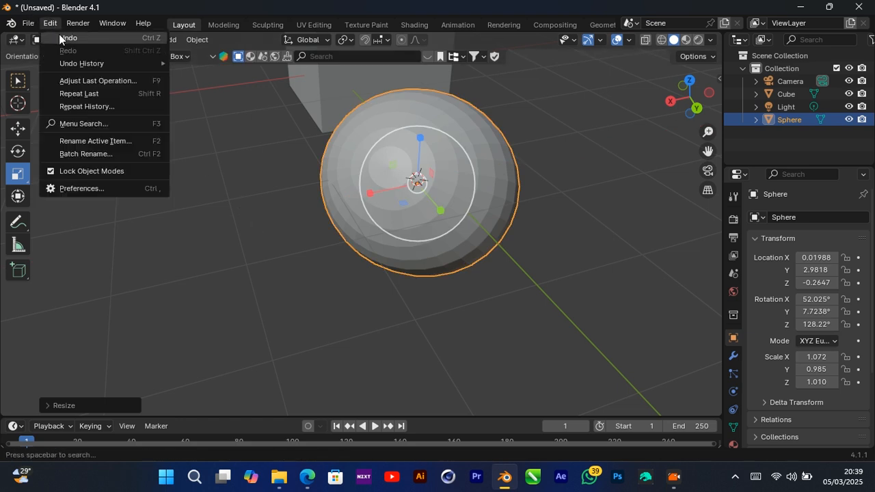
left_click(59, 38)
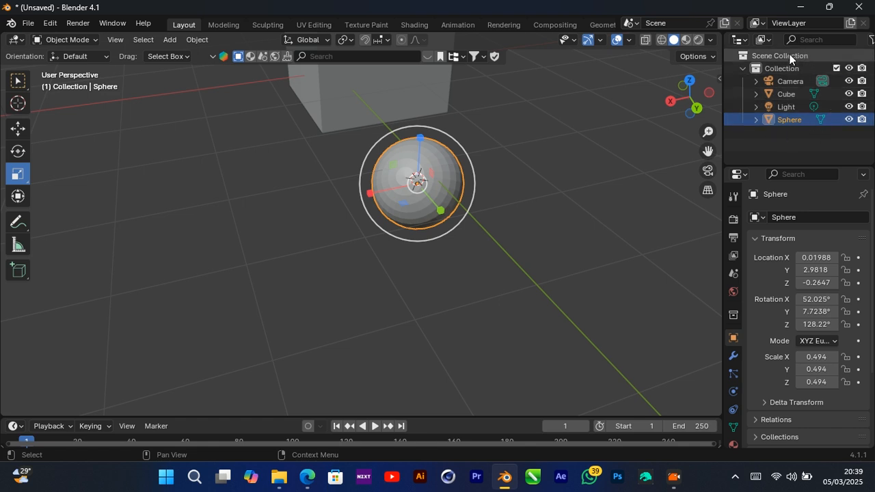
Select the camera, cube, light and sphere one after another in the Outliner to locate each in the scene
left_click(738, 39)
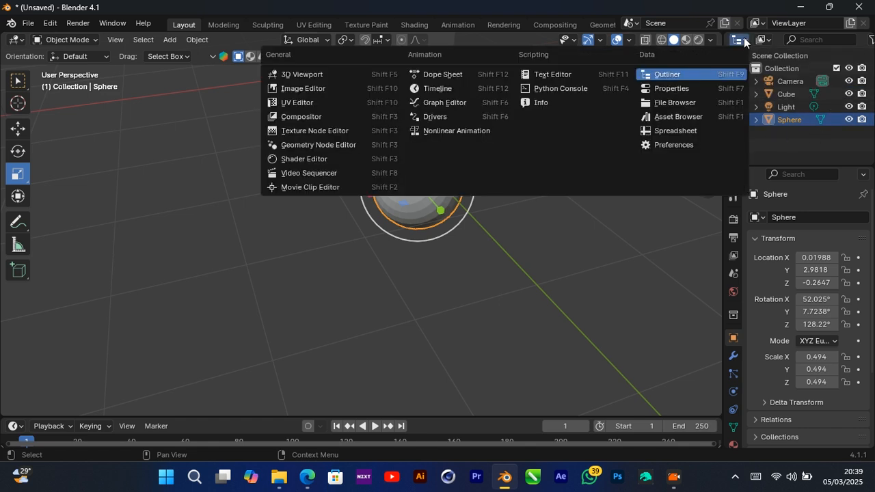
left_click(706, 73)
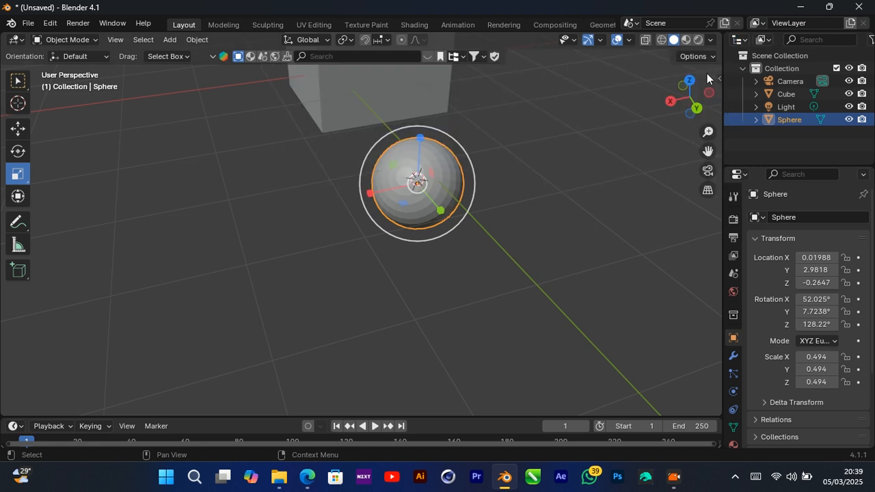
left_click(792, 82)
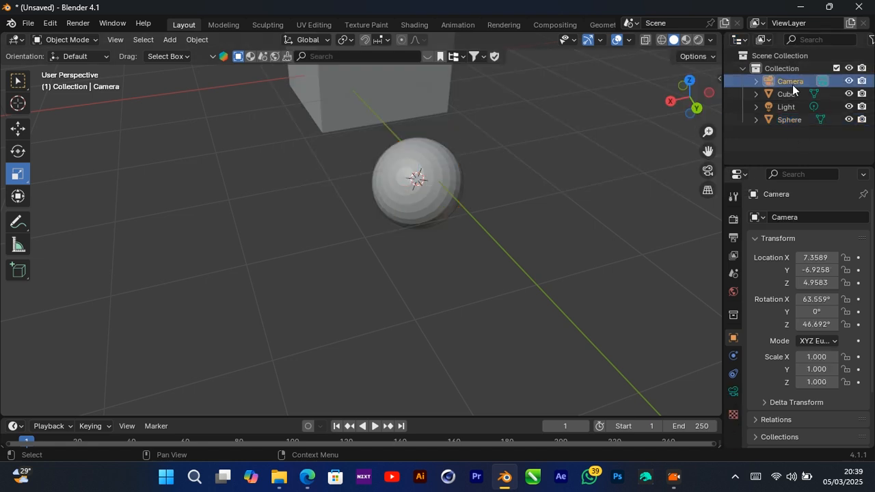
left_click(802, 94)
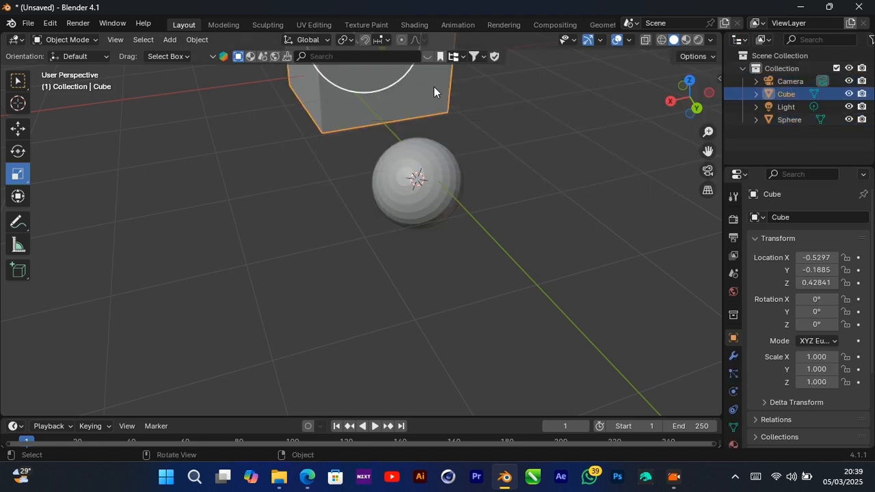
left_click(785, 106)
left_click_drag(697, 148, 669, 328)
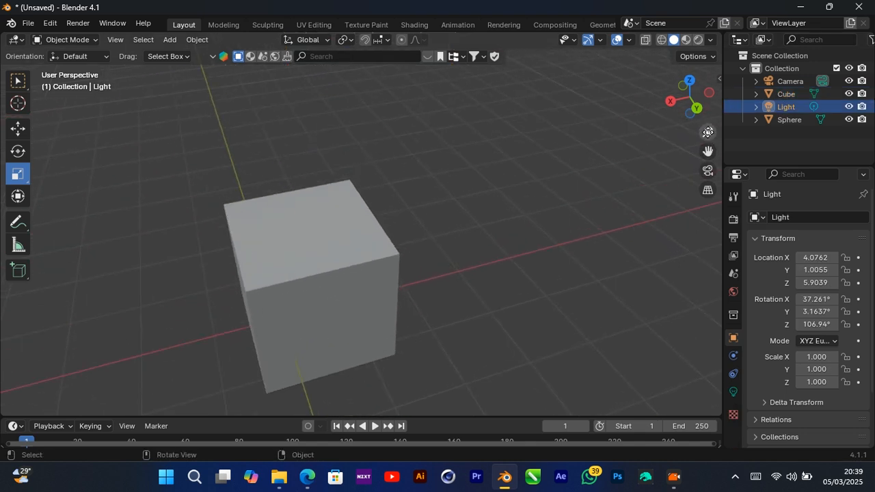
left_click_drag(706, 126, 707, 136)
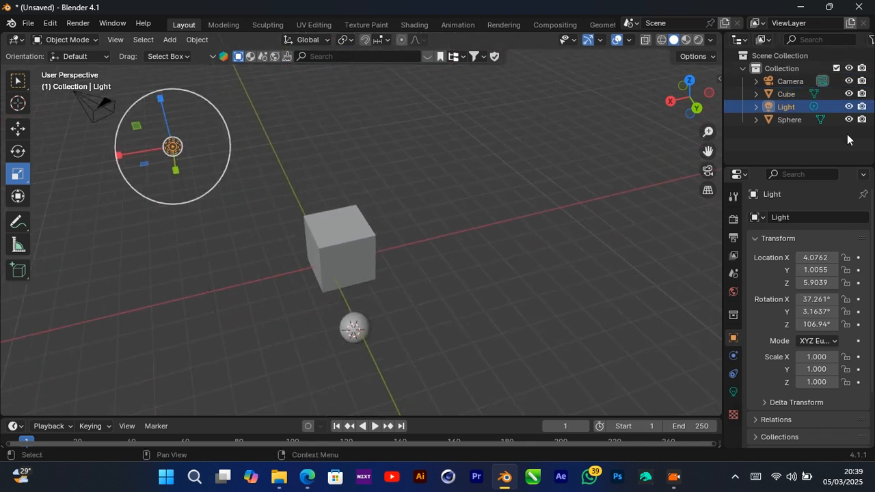
left_click(791, 120)
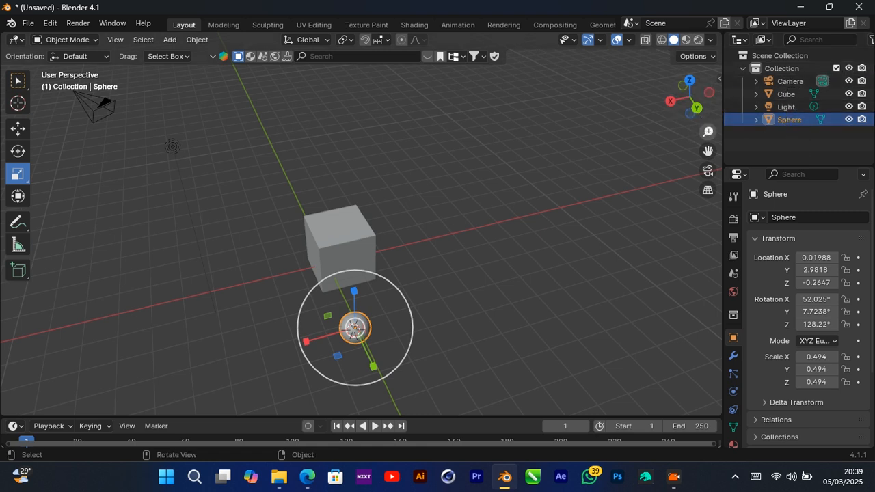
Switch the viewport to wireframe shading, examine the deselected sphere's mesh up close, and return to solid shading
left_click_drag(708, 132, 708, 119)
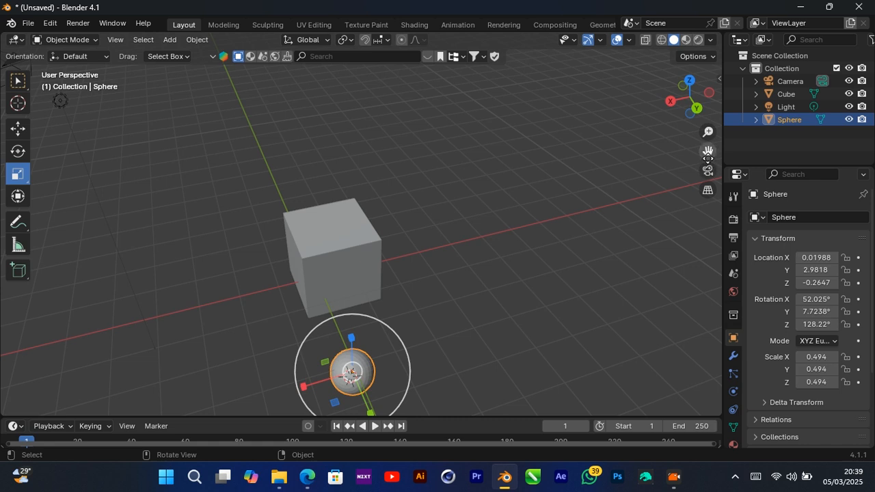
left_click_drag(708, 151, 718, 113)
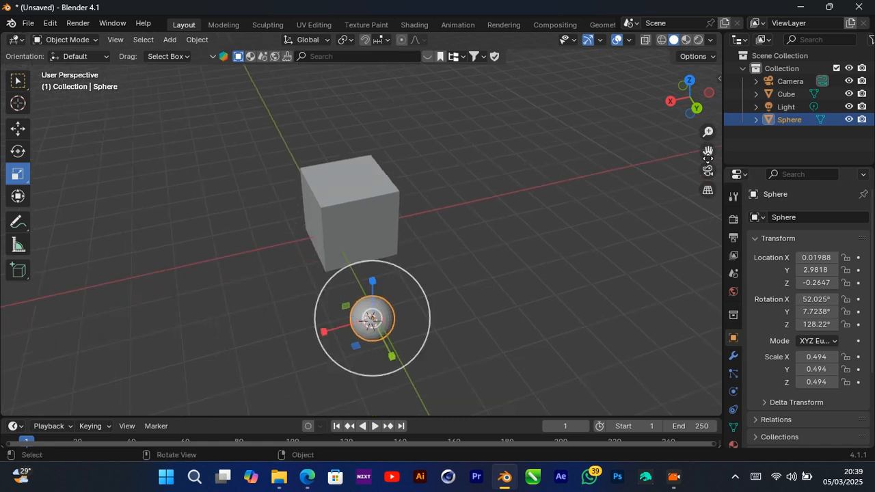
left_click(663, 41)
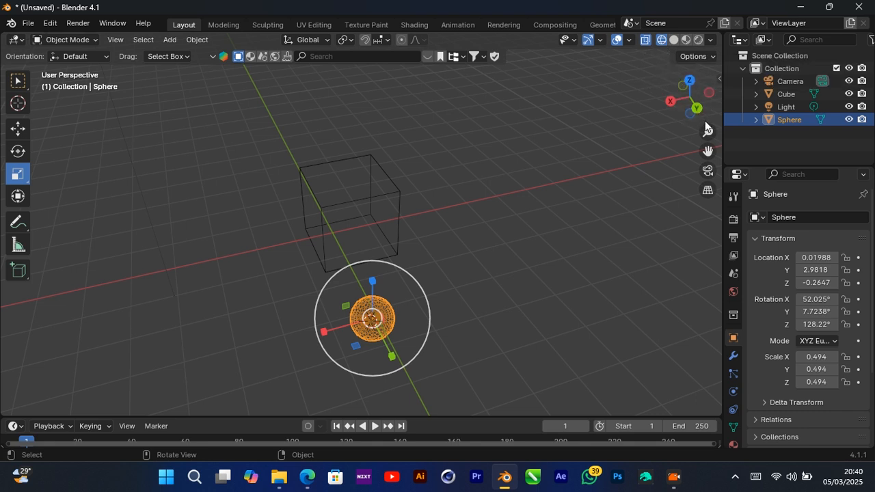
left_click_drag(708, 131, 706, 7)
left_click(576, 167)
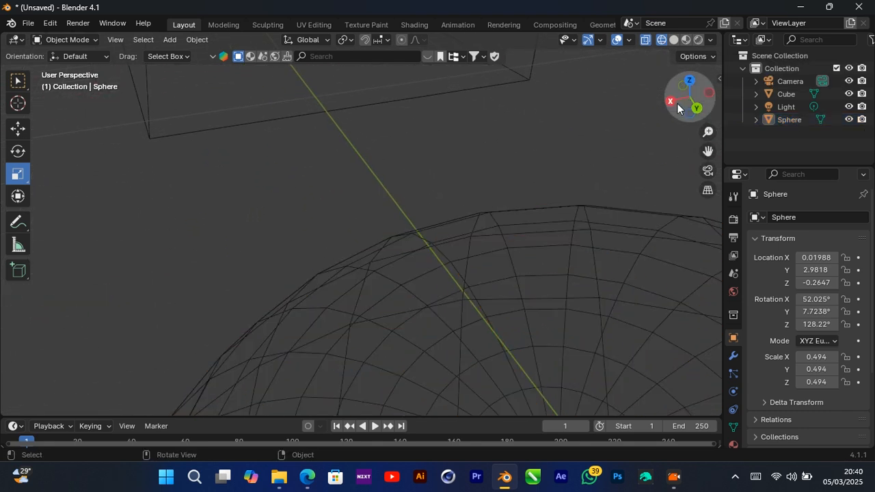
left_click_drag(708, 132, 708, 109)
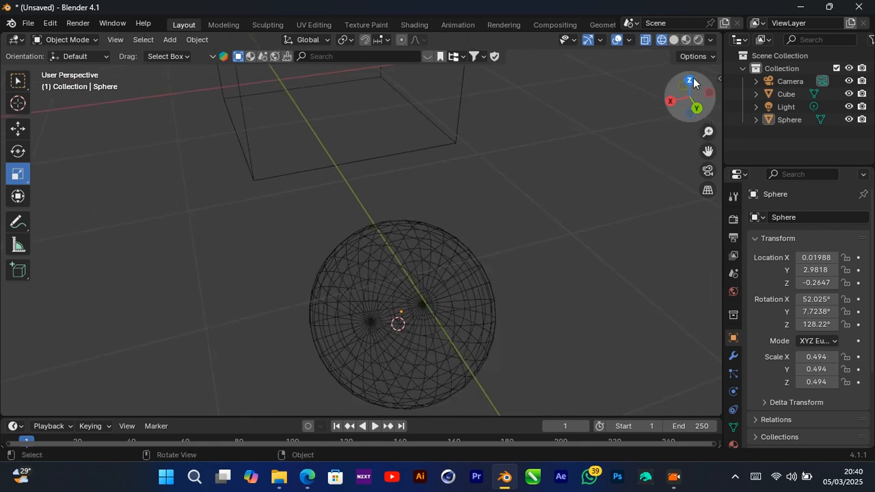
left_click(674, 39)
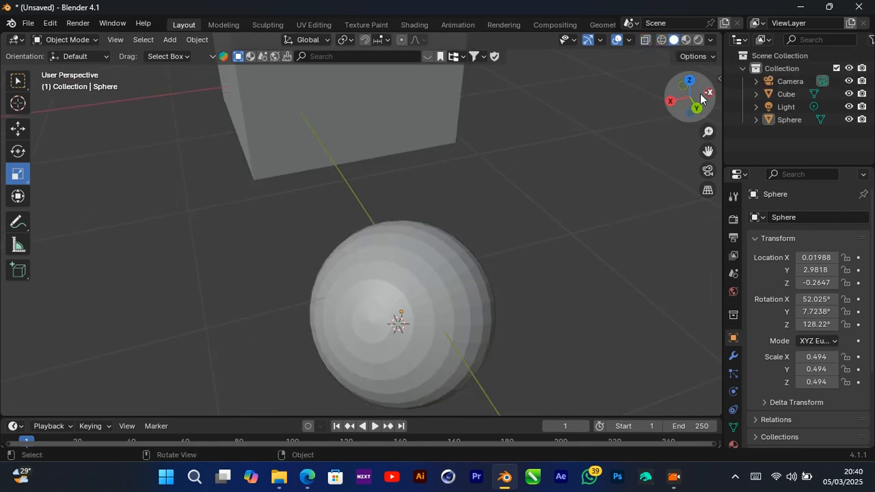
Switch the viewport to material preview shading and examine the sphere and cube from another angle
mouse_move(700, 94)
left_mouse_down()
mouse_move(601, 112)
mouse_move(699, 90)
left_mouse_up()
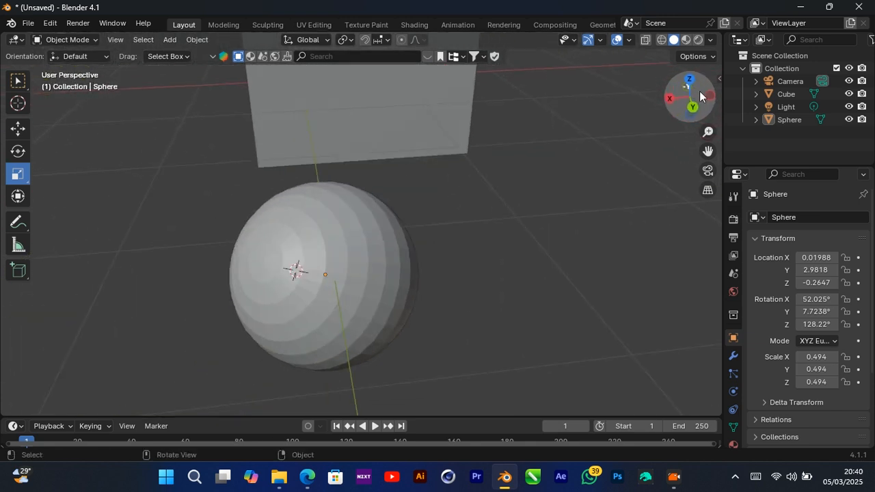
left_click(686, 39)
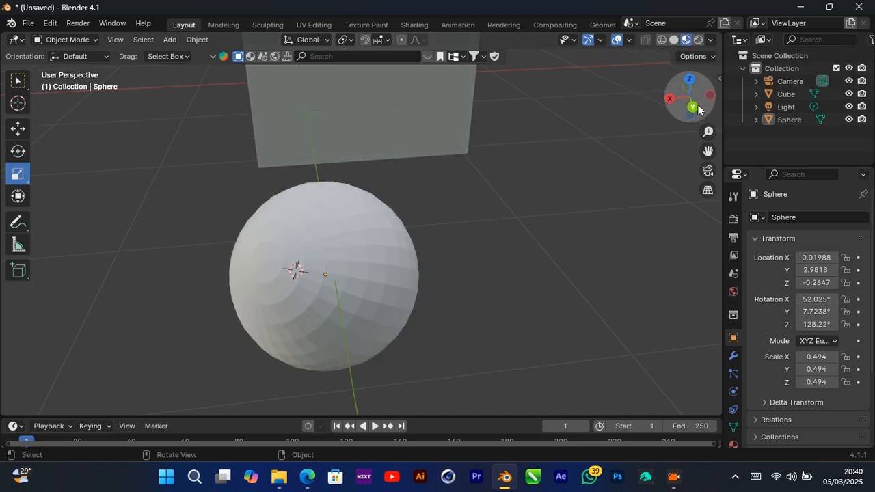
mouse_move(698, 110)
left_mouse_down()
mouse_move(742, 113)
mouse_move(643, 147)
mouse_move(690, 145)
mouse_move(750, 102)
mouse_move(738, 115)
left_mouse_up()
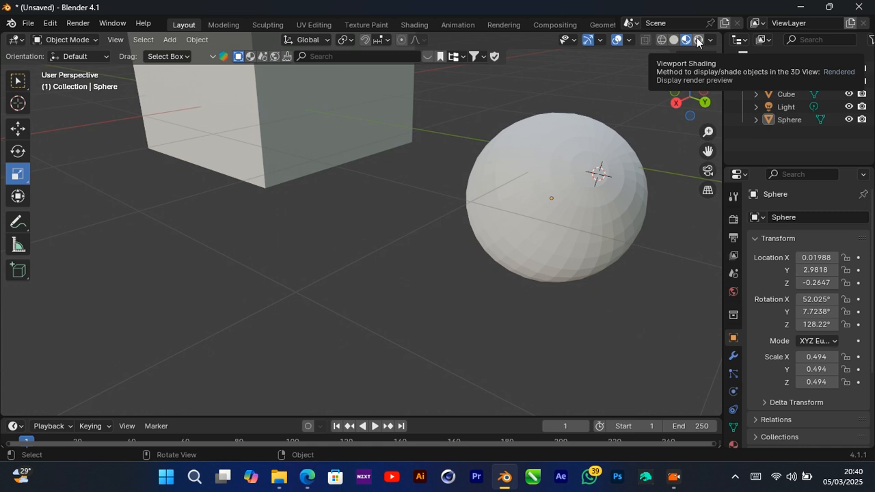
Switch the viewport to rendered shading and examine how the light falls on the cube and sphere from several angles
left_click(698, 41)
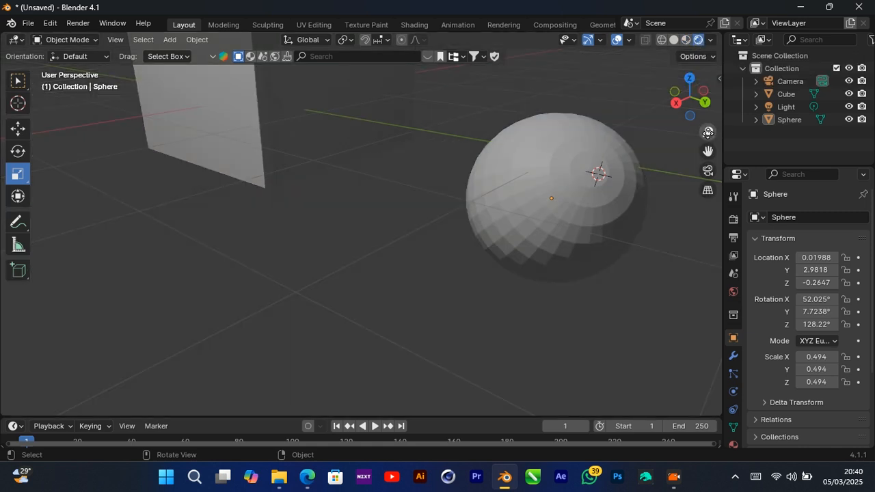
left_click_drag(708, 132, 708, 158)
mouse_move(691, 96)
left_mouse_down()
mouse_move(748, 109)
mouse_move(701, 93)
left_mouse_up()
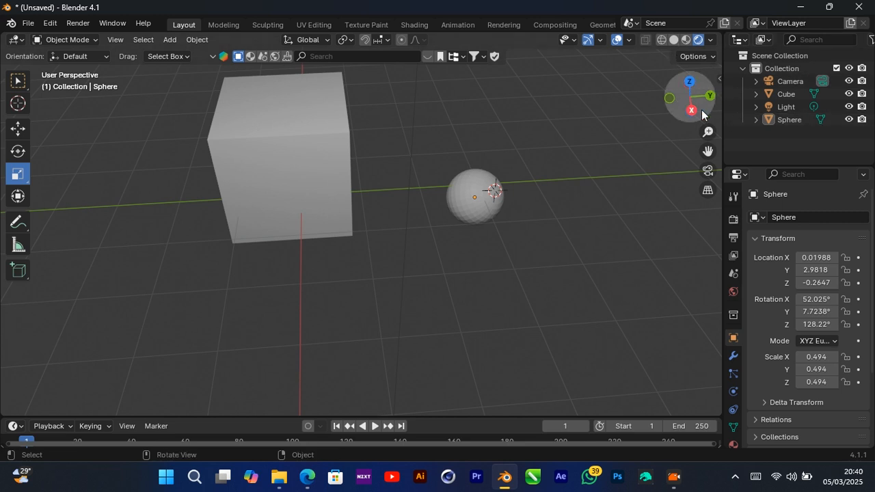
left_click_drag(683, 87, 695, 89)
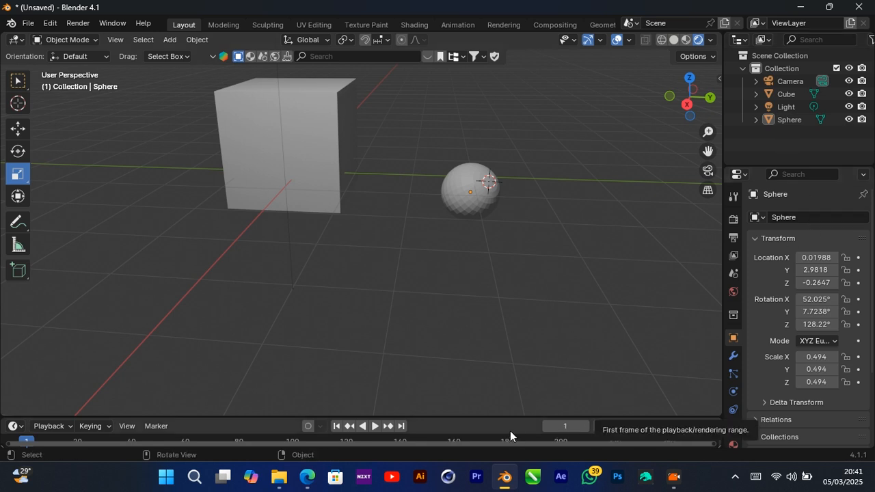
Enlarge the timeline area, play the timeline briefly, and stop playback with the playhead at frame 2
left_click_drag(504, 416, 497, 342)
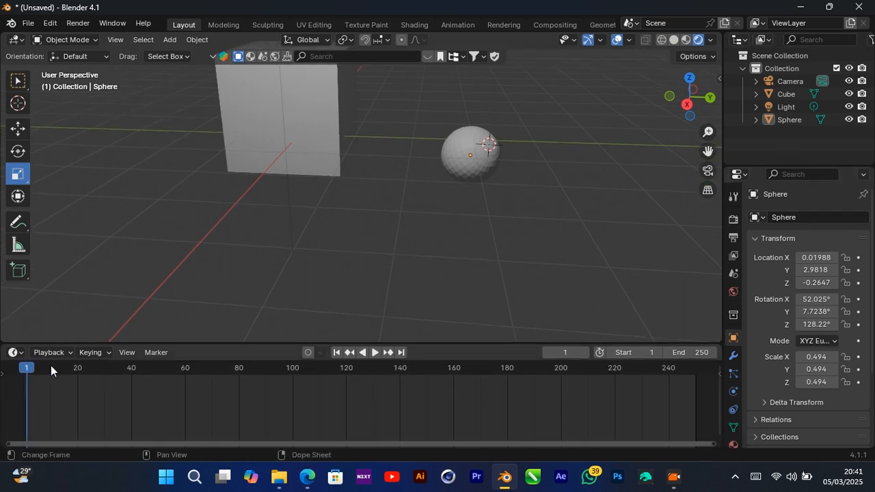
key("space")
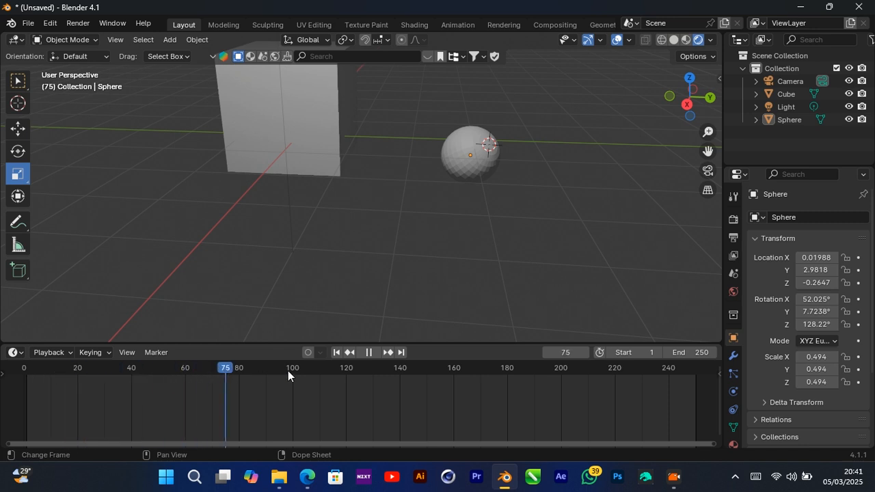
left_click_drag(287, 371, 28, 378)
key("space")
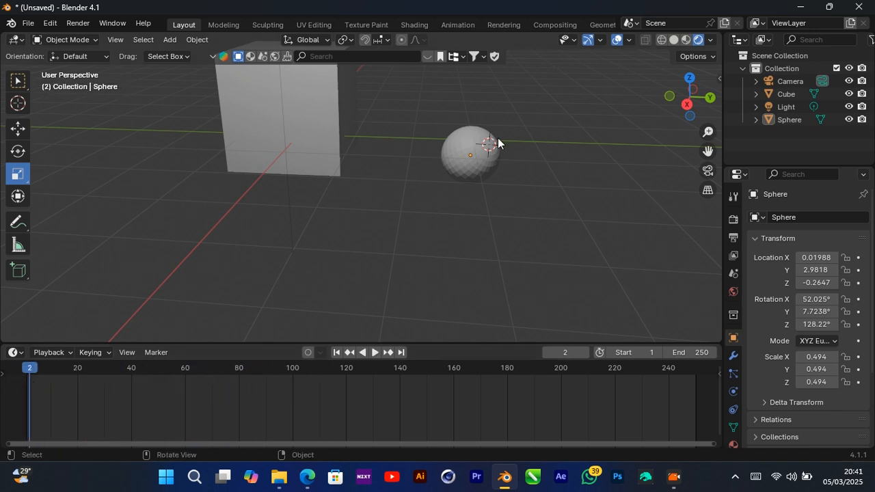
Keyframe the sphere at frame 2, move it along Y to about 5.11 at frame 19, and keyframe it there
left_click(473, 157)
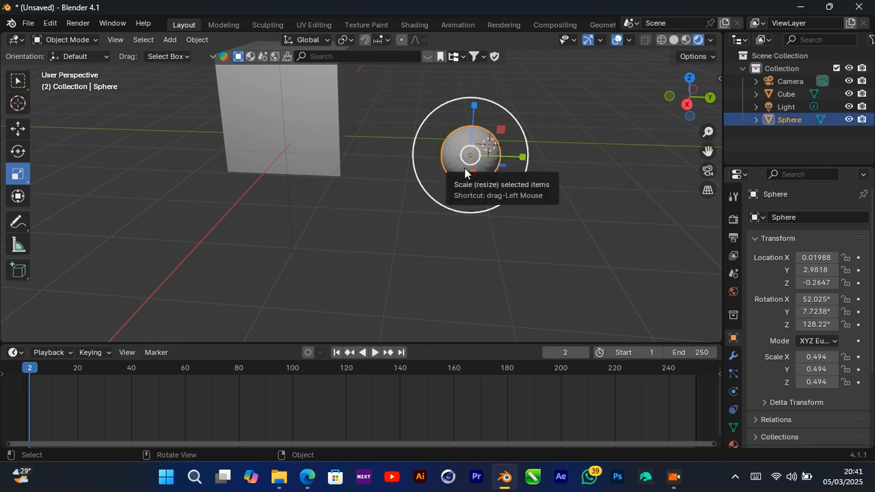
key("i")
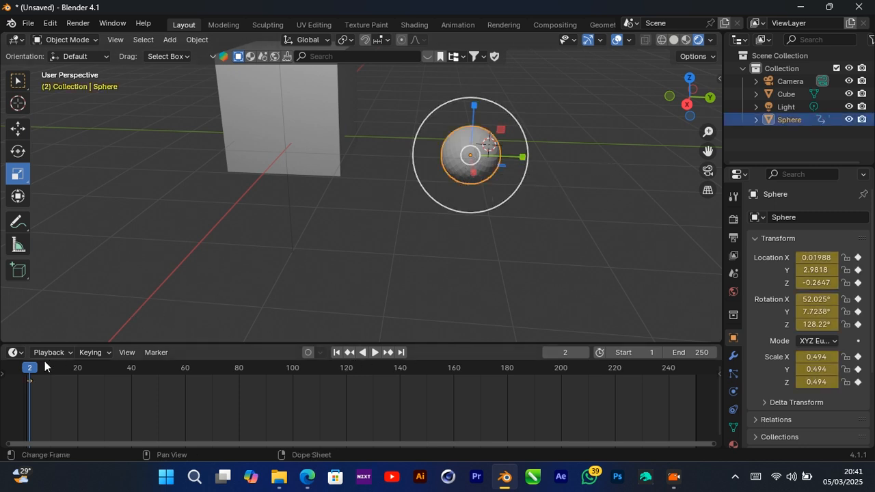
left_click_drag(44, 363, 90, 372)
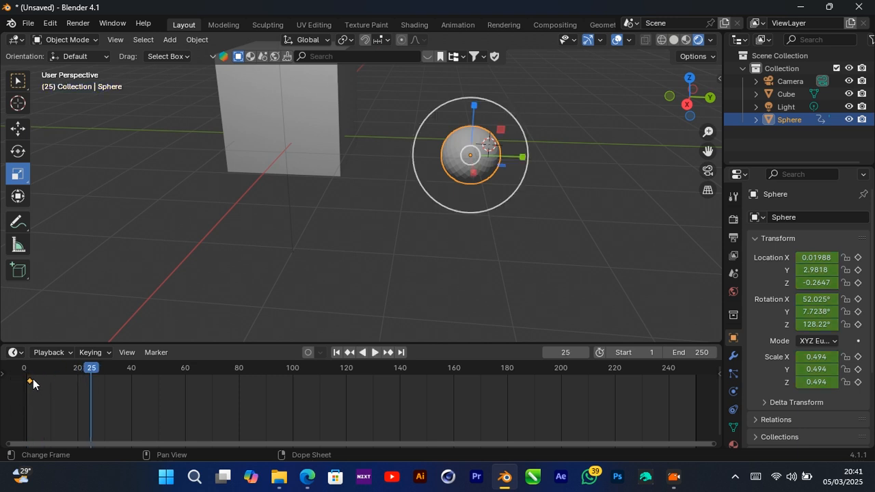
left_click_drag(81, 364, 76, 372)
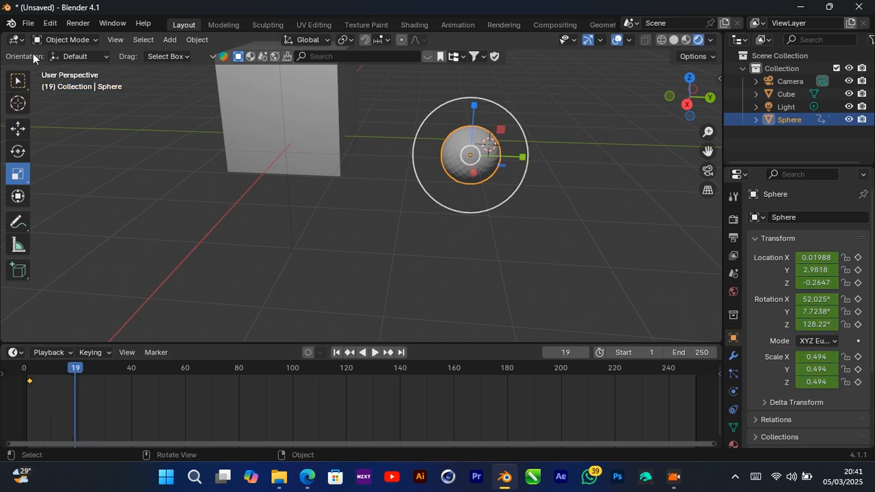
left_click(18, 130)
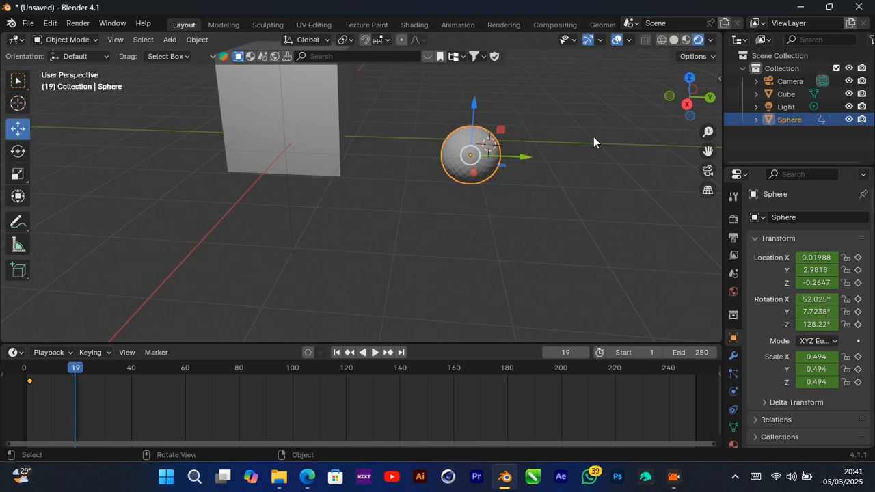
left_click_drag(523, 159, 658, 164)
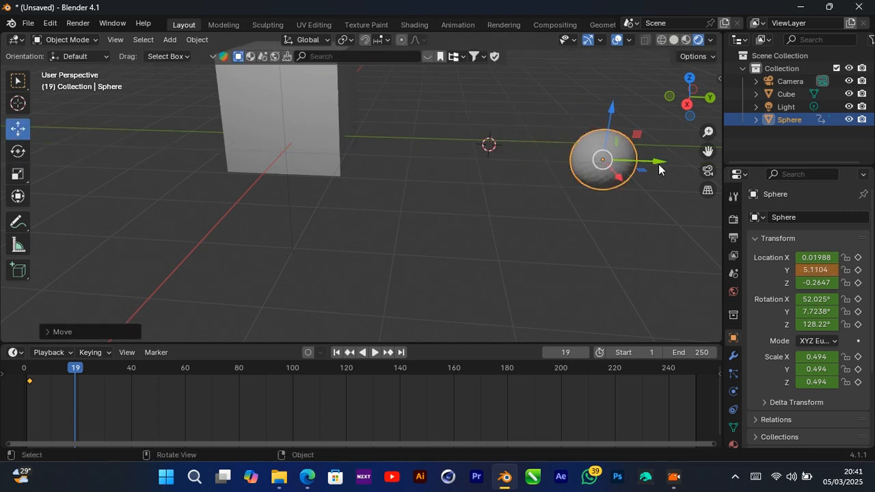
key("i")
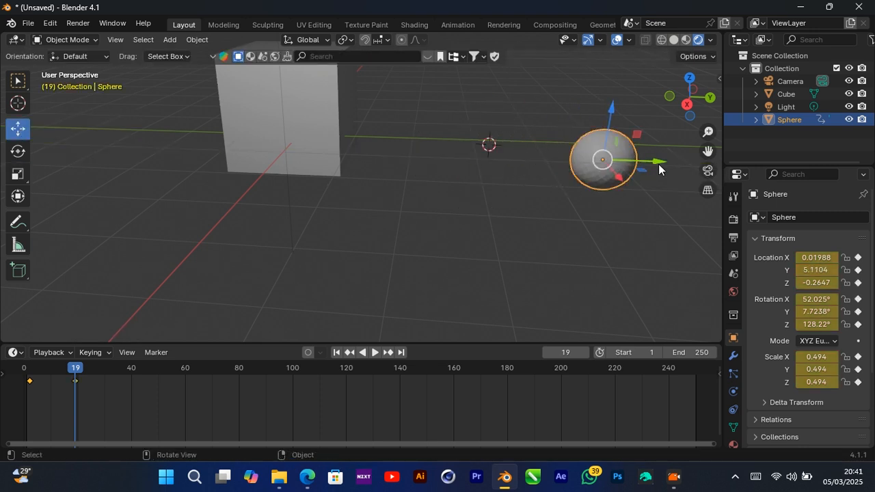
Play the sphere's animation from the start and scrub between frames 0 and 20 to check the motion
key("space")
left_click(22, 369)
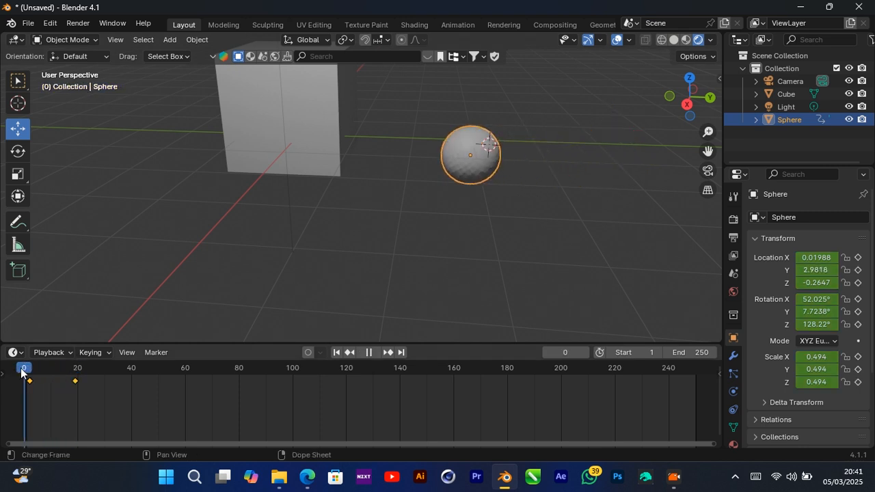
left_click_drag(22, 369, 78, 369)
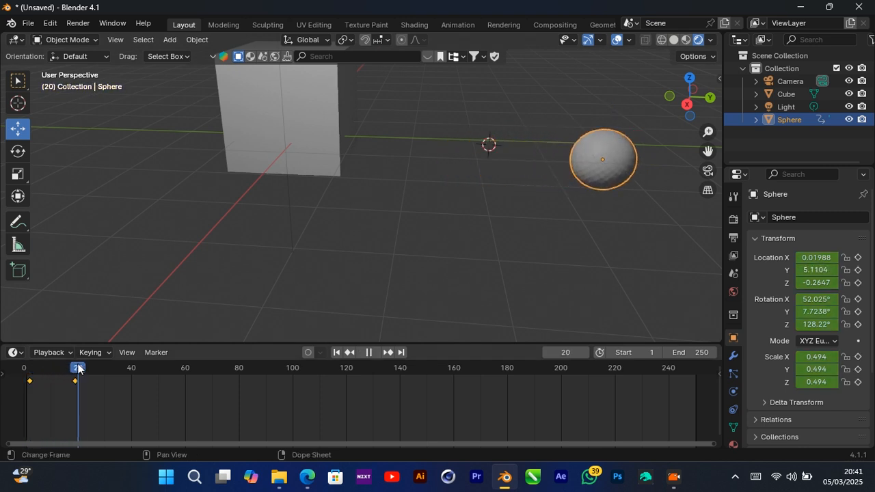
Delete both of the sphere's keyframes and reduce the height of the timeline area
left_click_drag(96, 397, 2, 376)
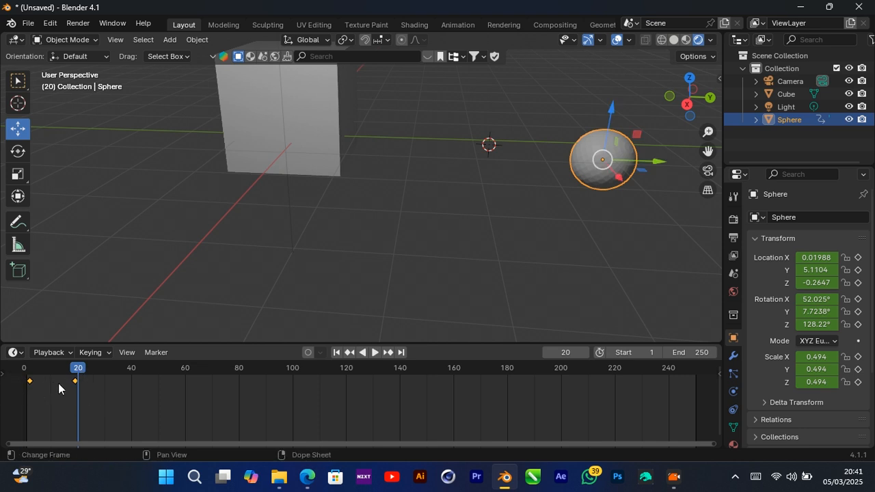
key("Delete")
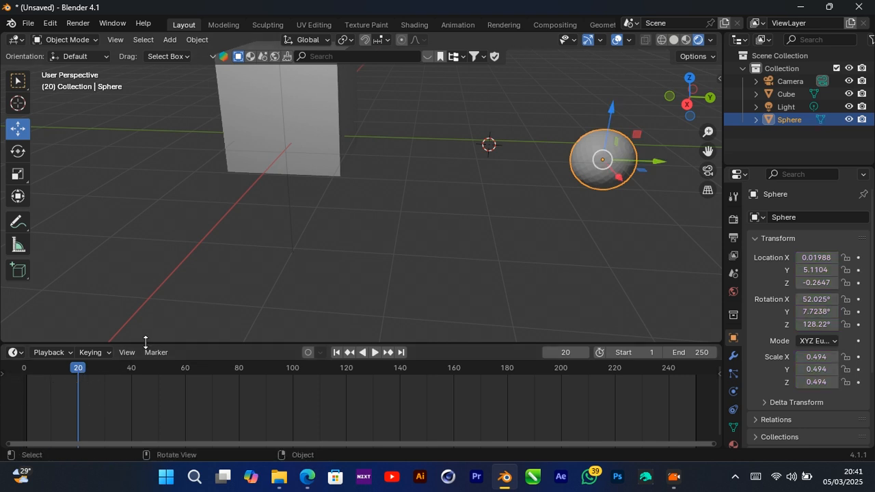
left_click_drag(145, 342, 146, 371)
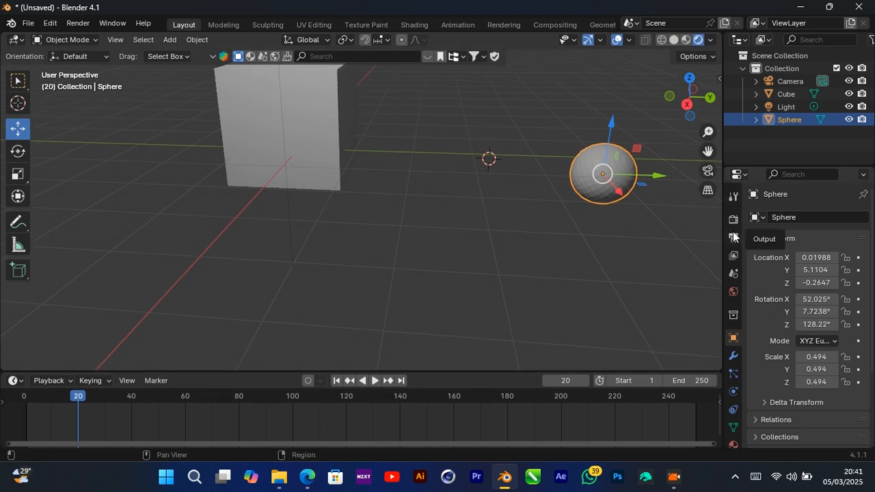
scroll(733, 237, "down", 2)
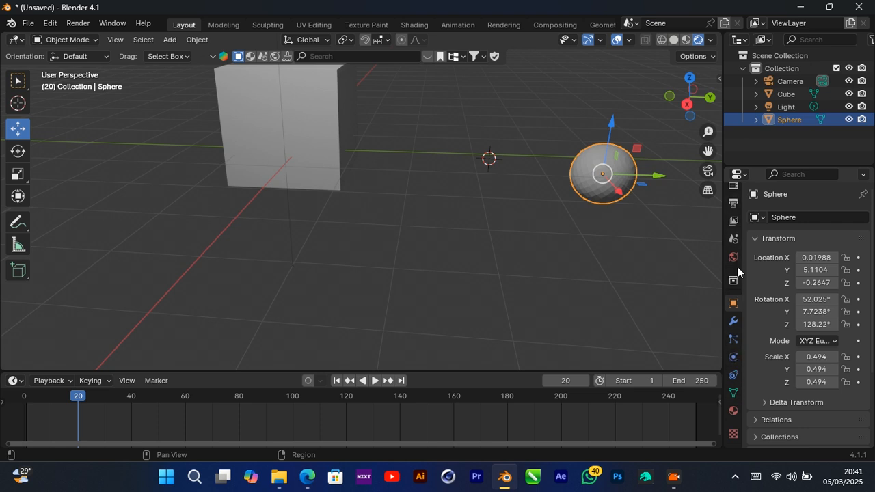
scroll(736, 202, "up", 2)
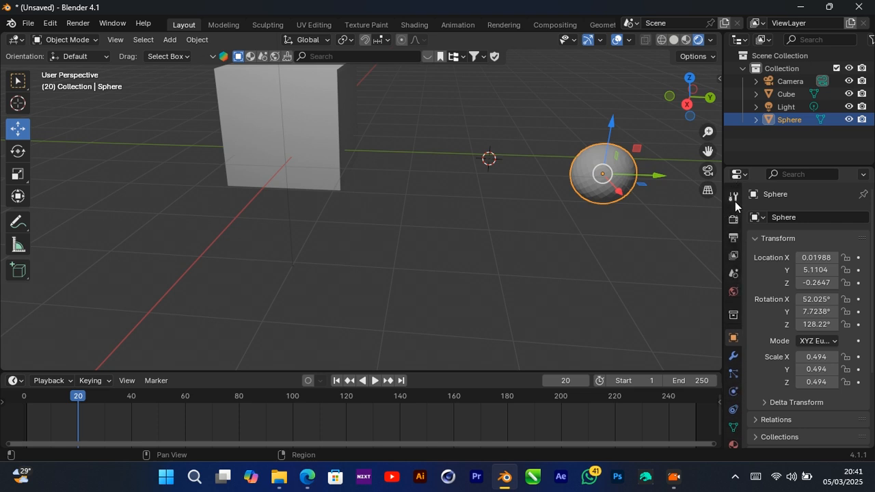